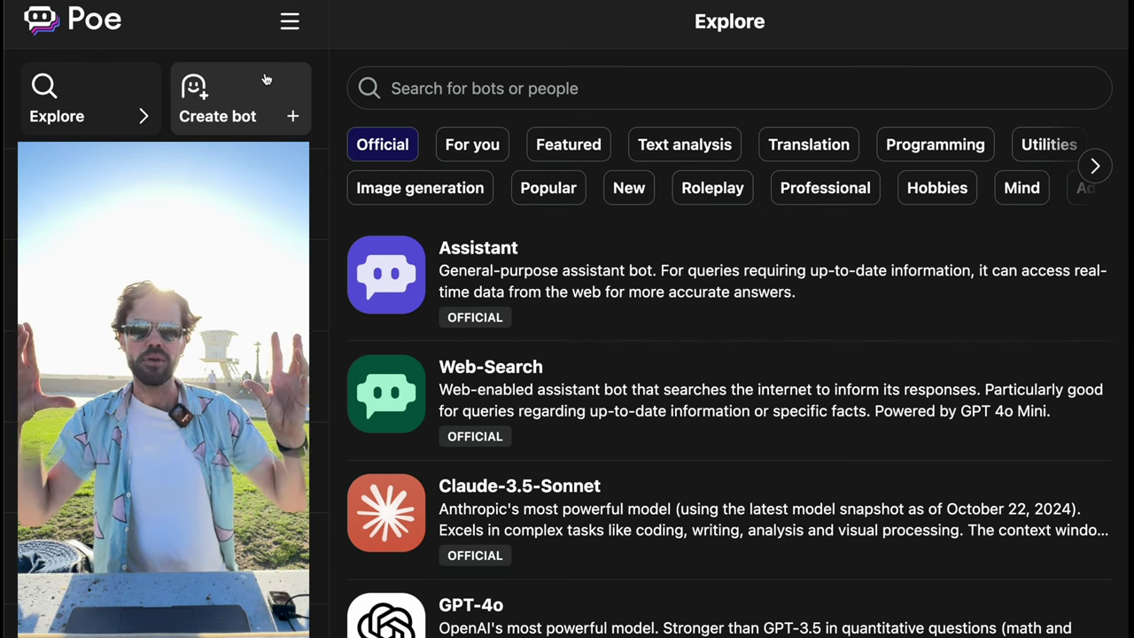
# Step: Open a new chat with the Hailuo-AI video bot from the Explore bot list
pyautogui.scroll(-5, 488, 397)
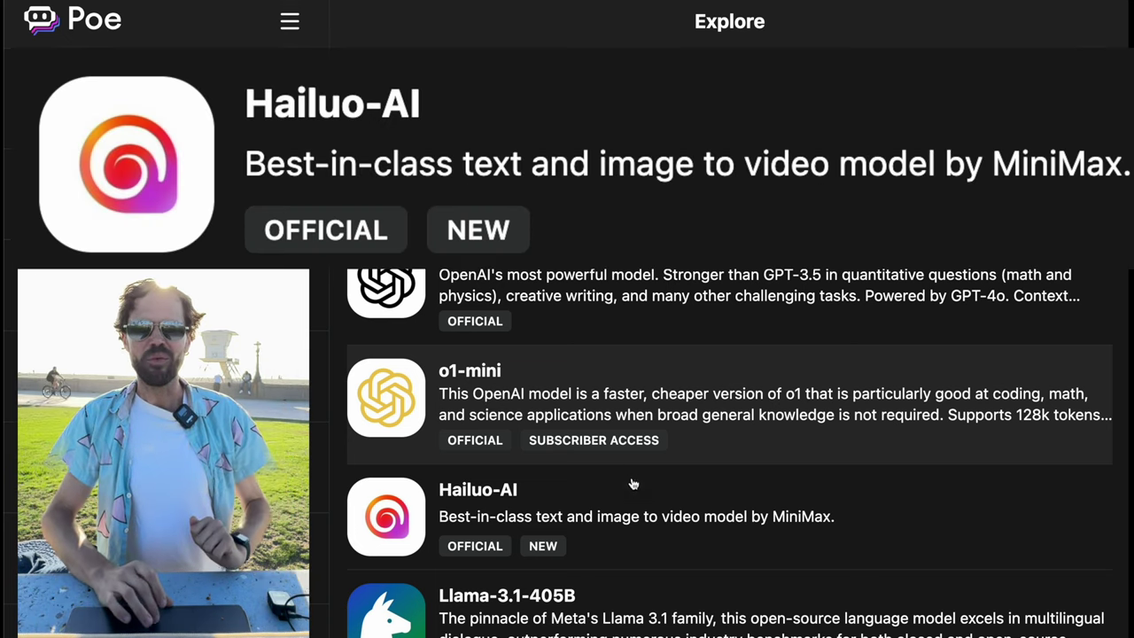
pyautogui.scroll(1, 646, 543)
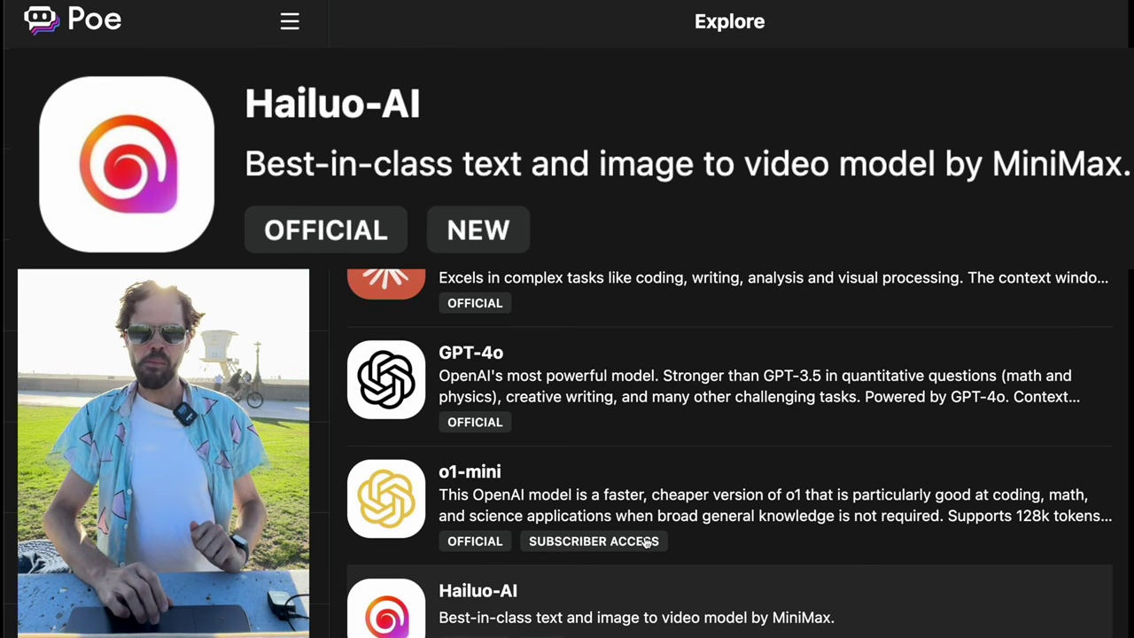
pyautogui.click(651, 608)
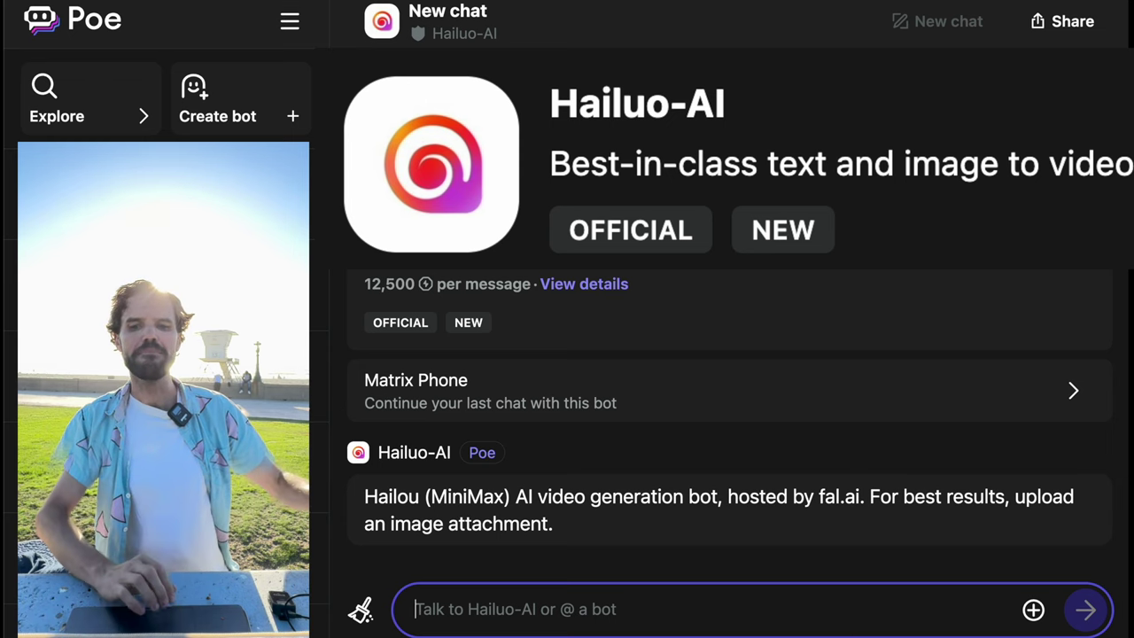
# Step: Send Hailuo-AI the prompt 'A person at the beach, with the sunset behind them, and a southern california vibe…'
pyautogui.click(669, 589)
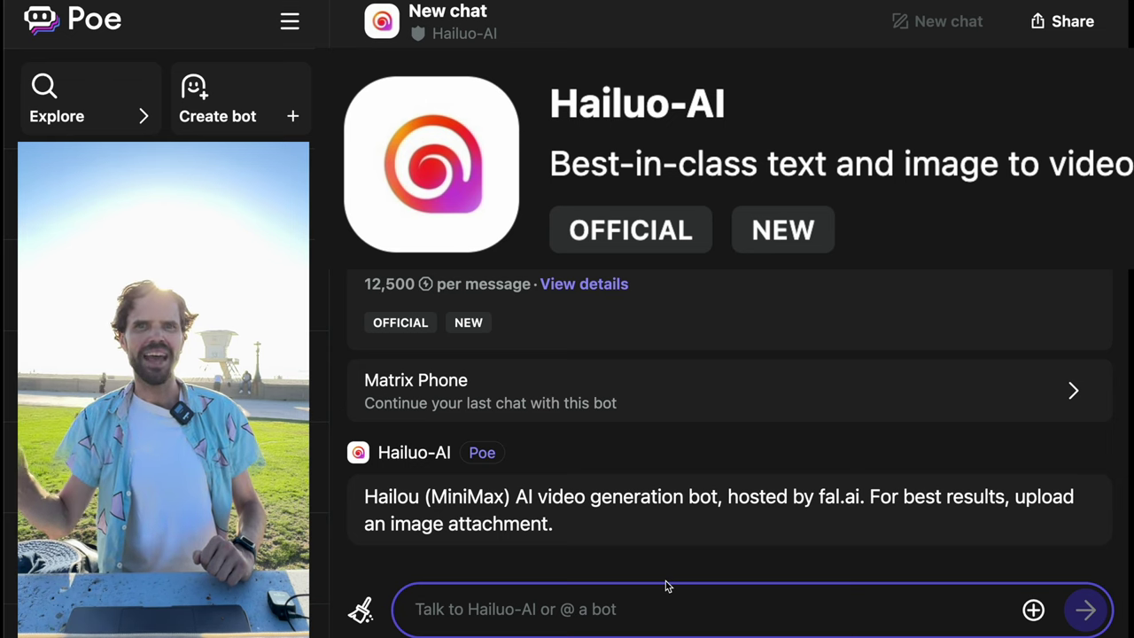
pyautogui.press('capslock')
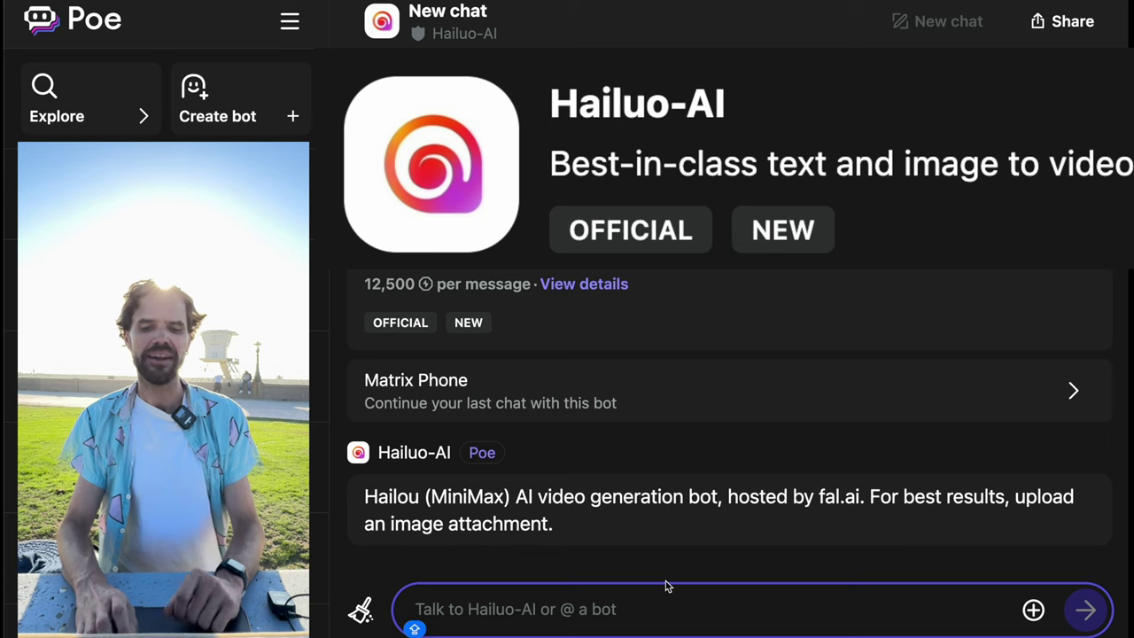
pyautogui.write('A p')
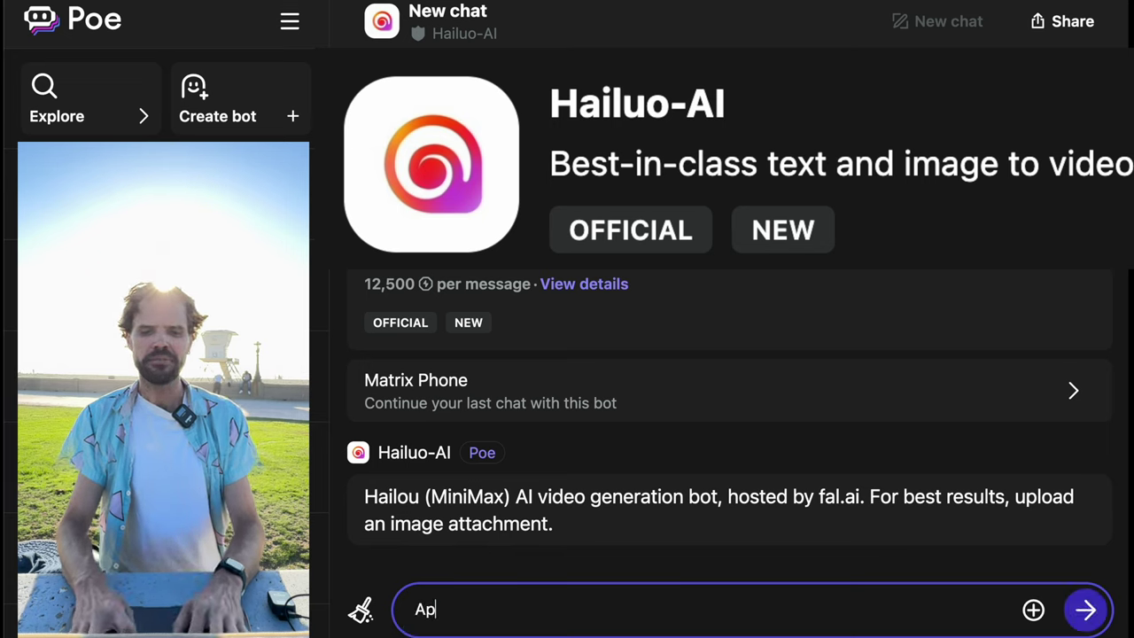
pyautogui.write('erson at the beach,')
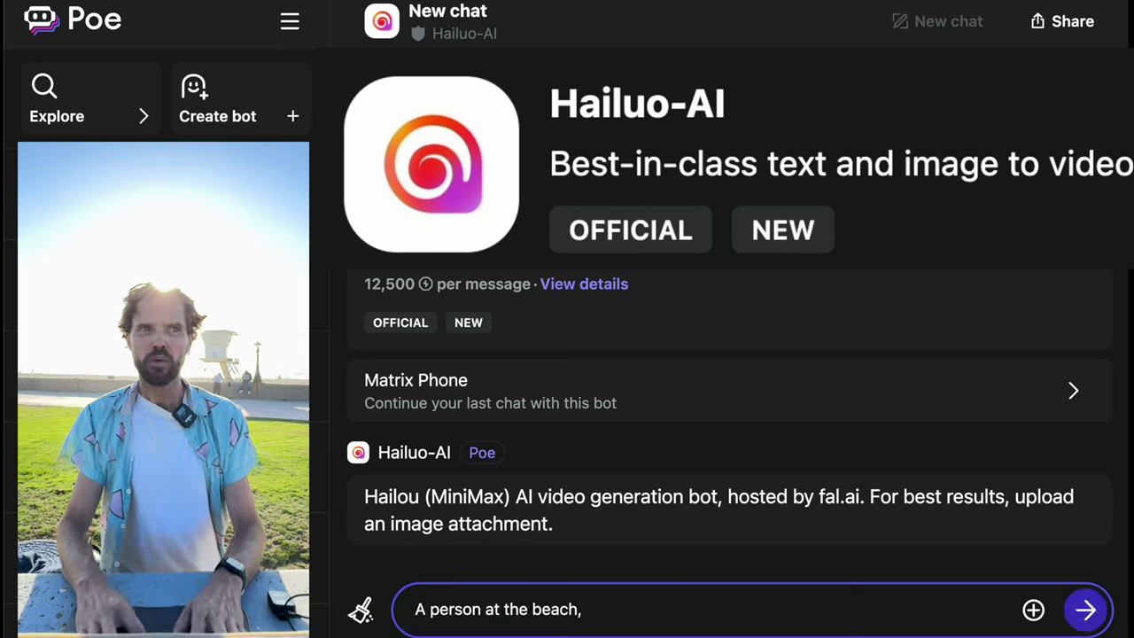
pyautogui.write(' with the sun')
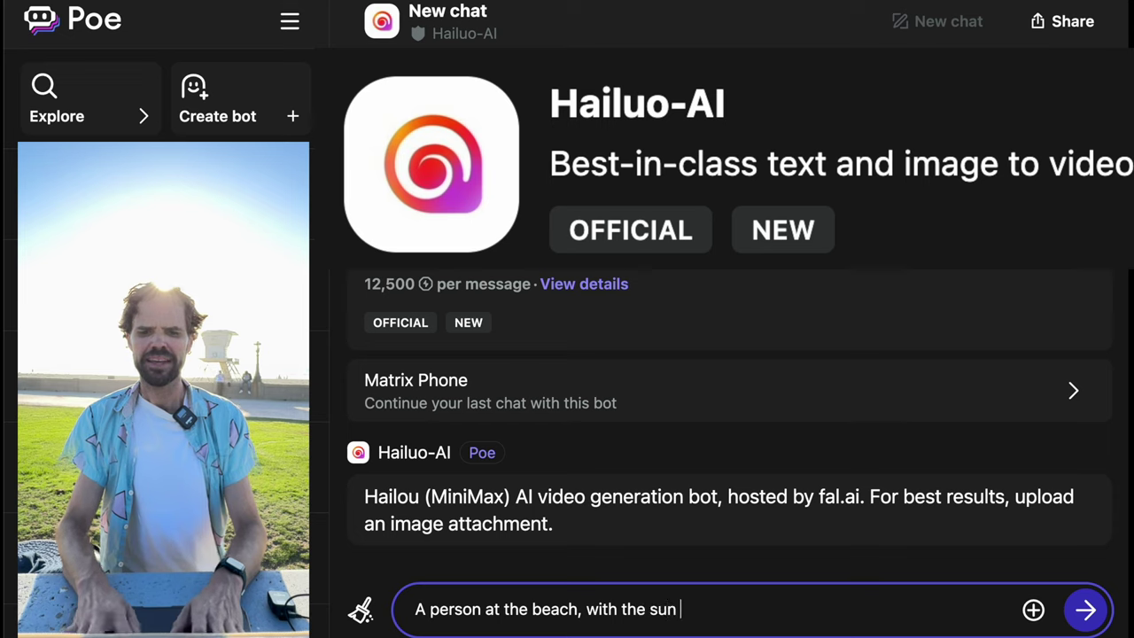
pyautogui.write('set behind them, and a southern california ')
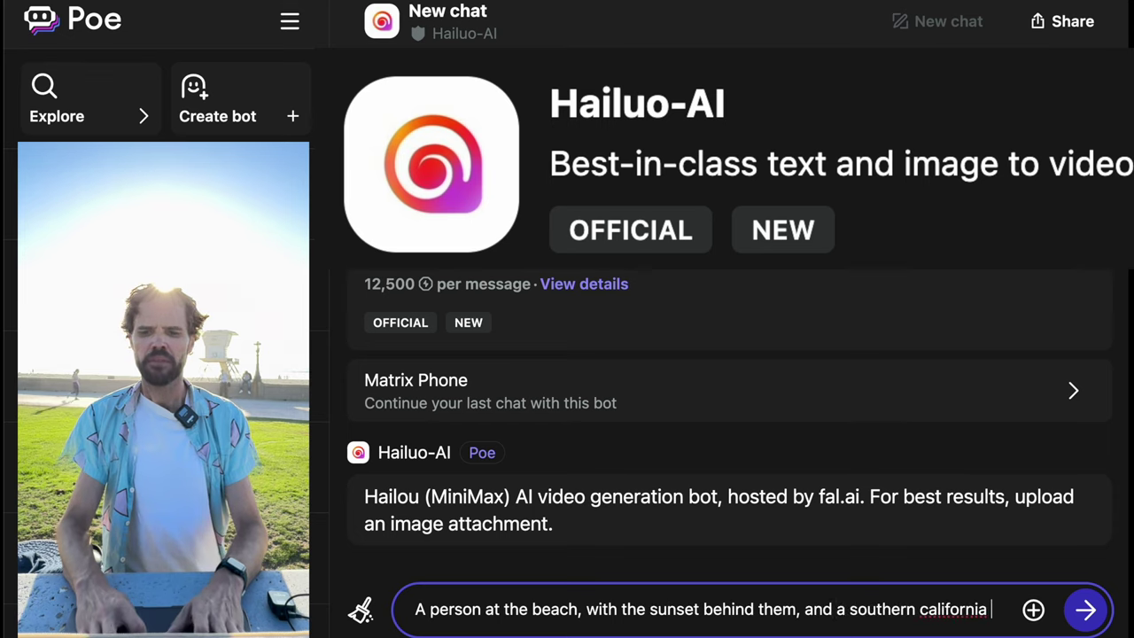
pyautogui.write('vibe. Hieh')
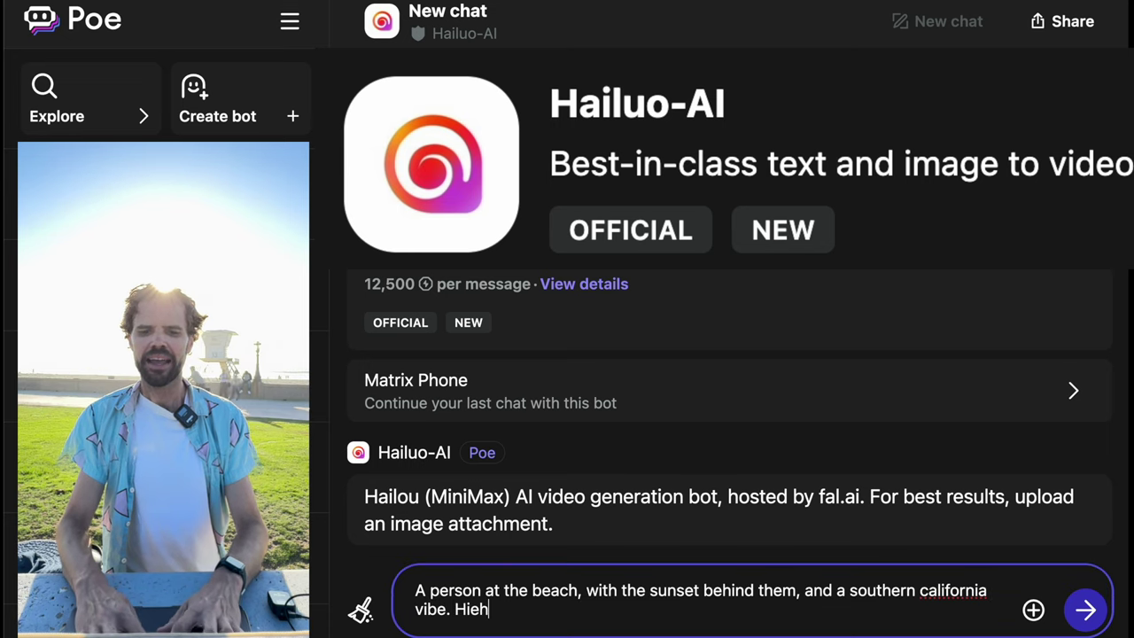
pyautogui.press('BackSpace')
pyautogui.press('BackSpace')
pyautogui.press('Return')
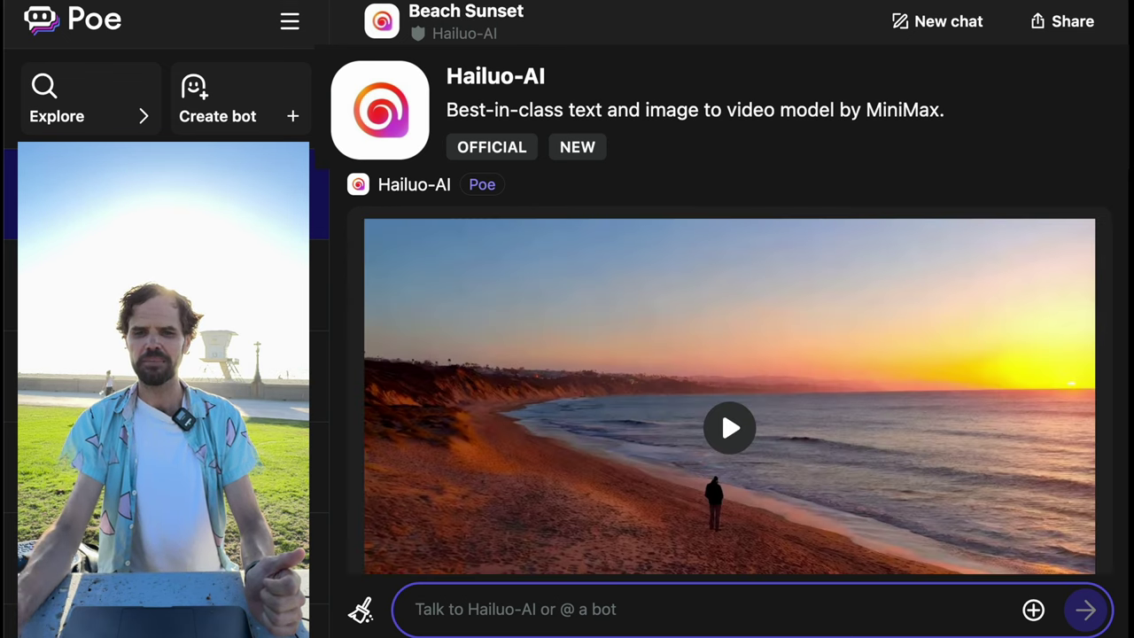
# Step: Play the generated Hailuo-AI beach sunset video full screen
pyautogui.scroll(-1, 966, 493)
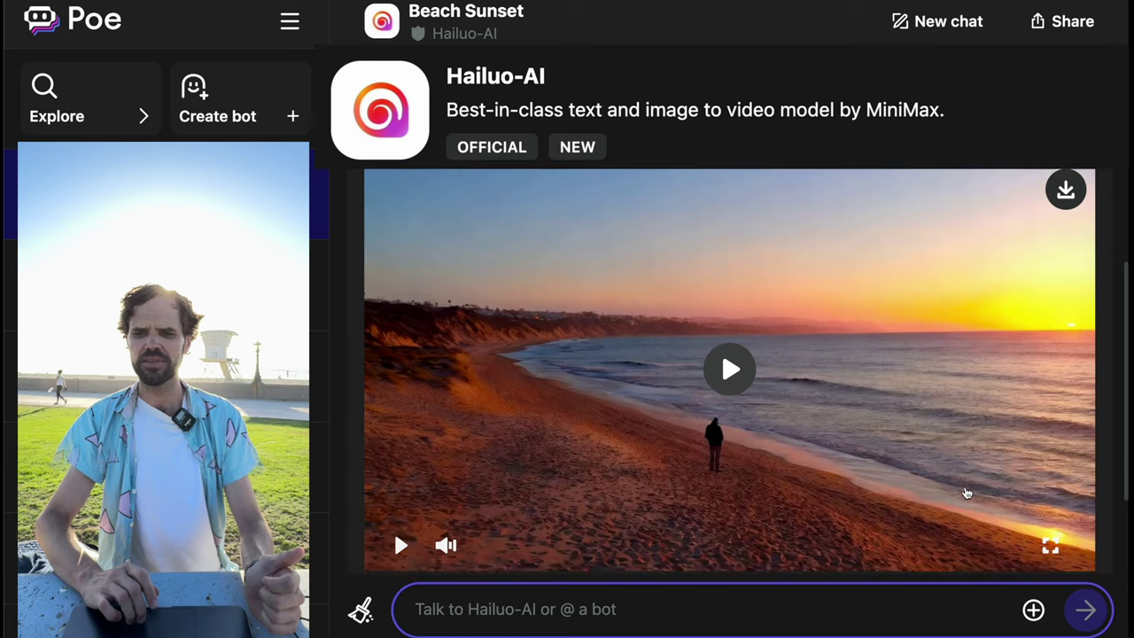
pyautogui.click(1048, 474)
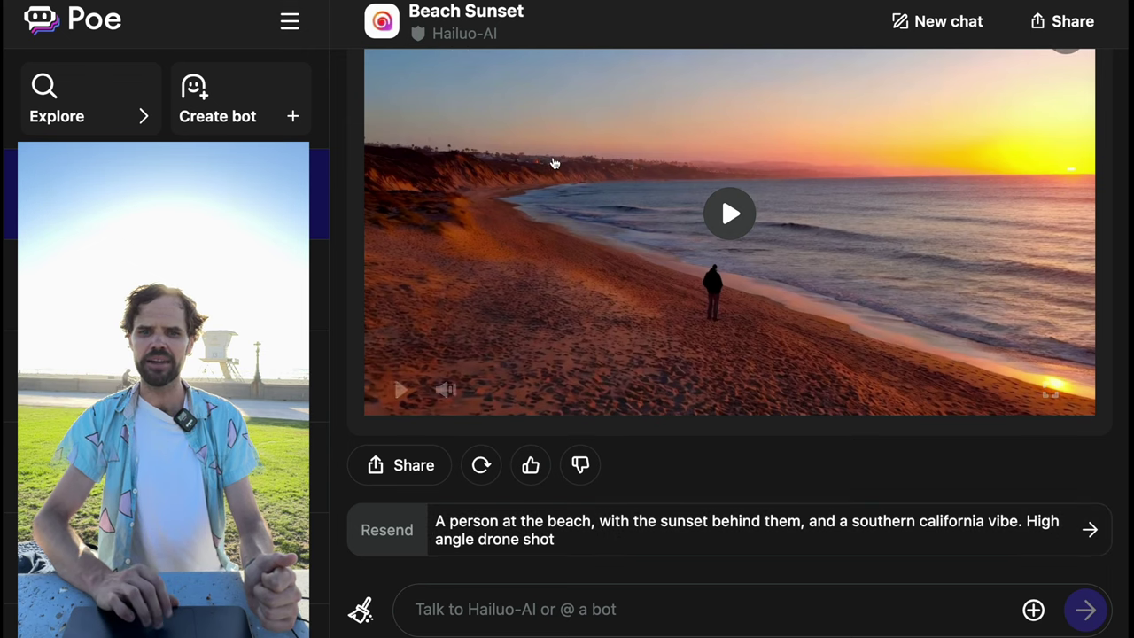
# Step: Select the beach sunset prompt text, then browse Explore down to the Pika bot
pyautogui.scroll(10, 562, 169)
pyautogui.moveTo(423, 354); pyautogui.dragTo(668, 390)
pyautogui.press('super+c')
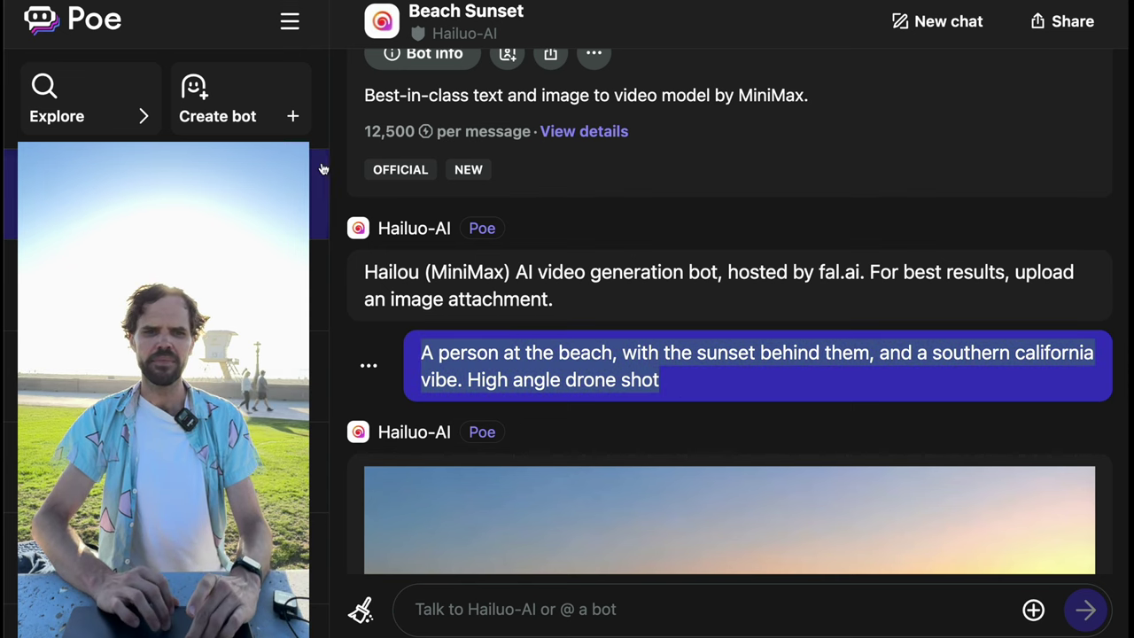
pyautogui.click(60, 106)
pyautogui.scroll(-10, 567, 408)
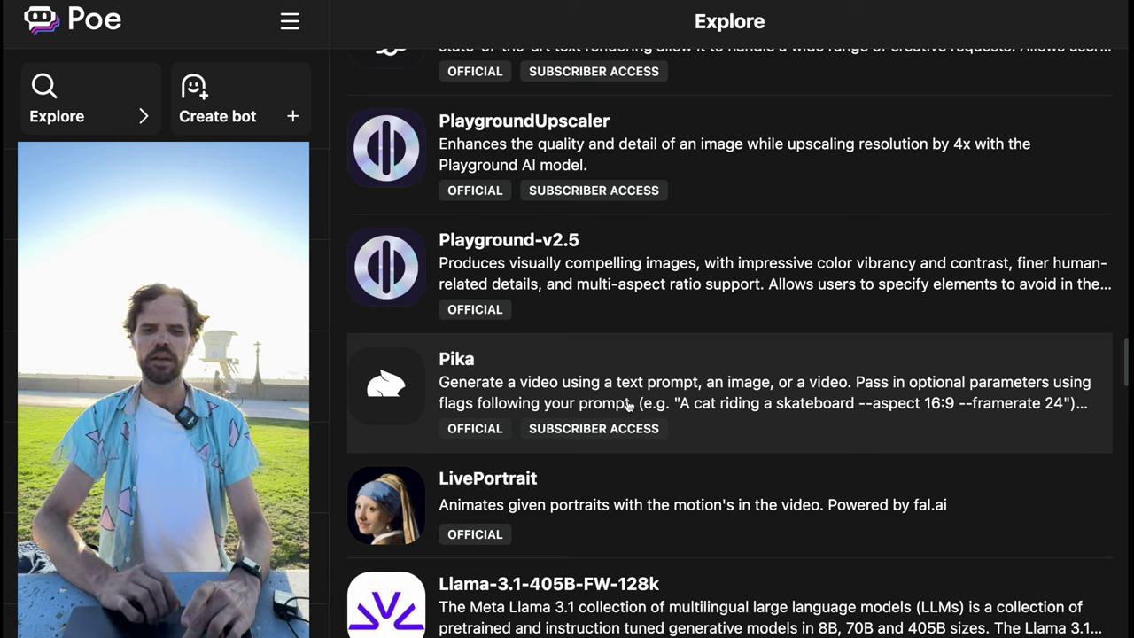
# Step: Paste the beach sunset prompt into a new Pika chat and send it
pyautogui.click(628, 403)
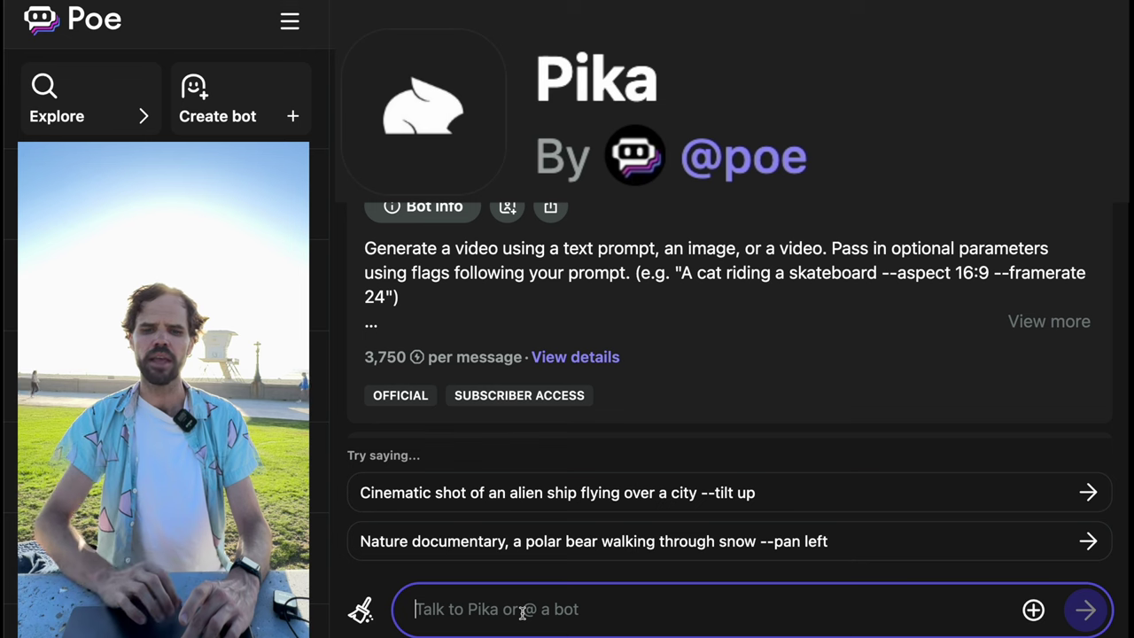
pyautogui.press('super+v')
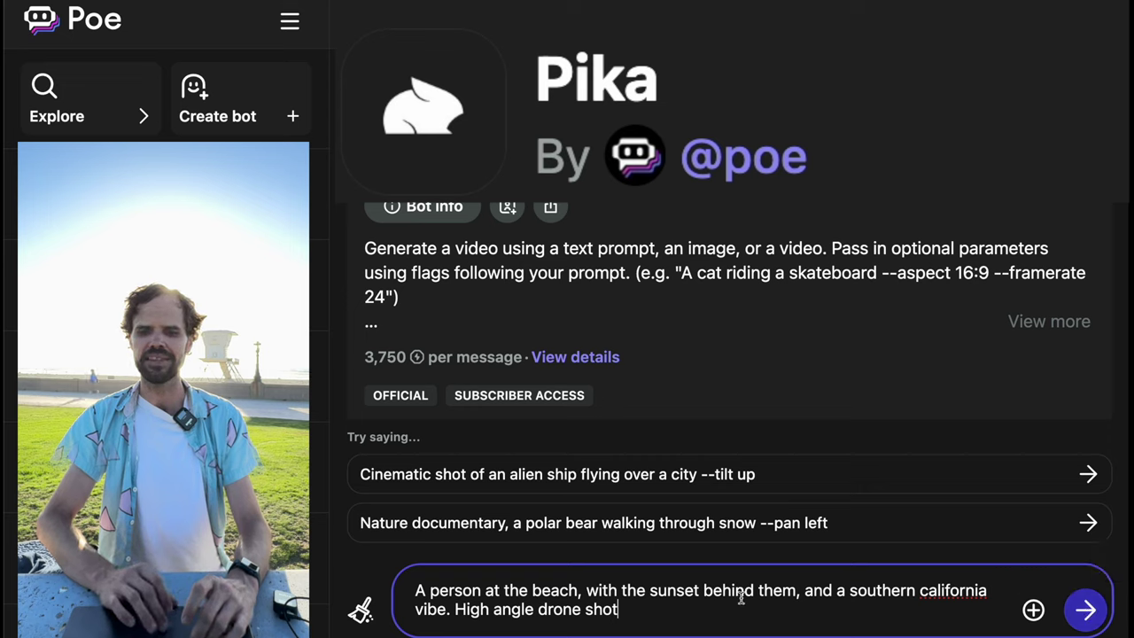
pyautogui.click(1084, 609)
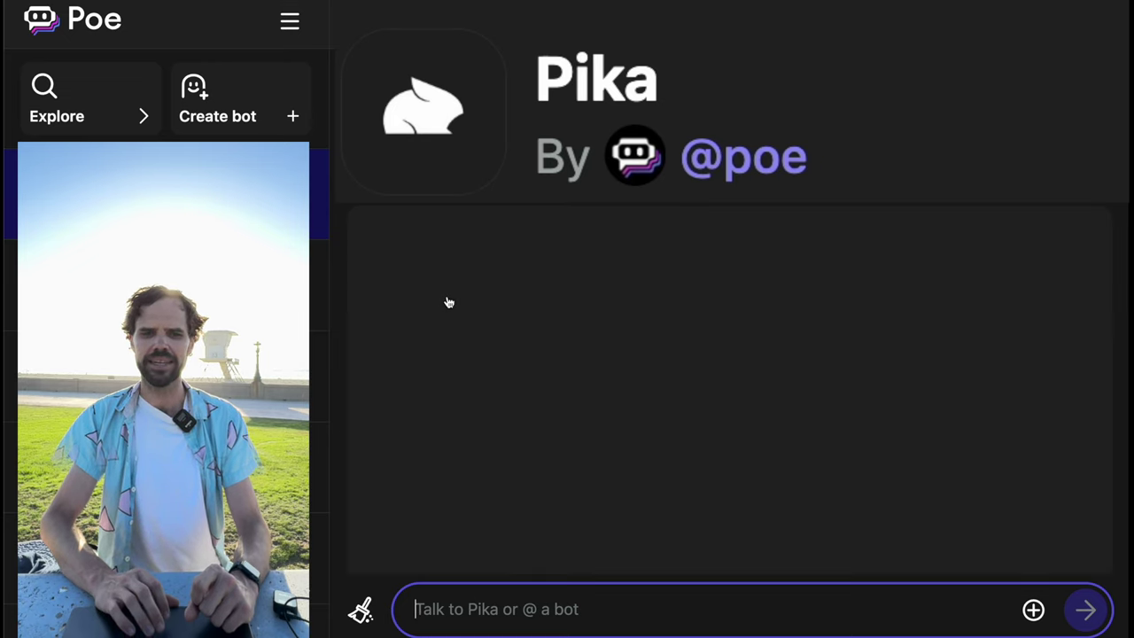
# Step: Watch Pika's beach sunset video full screen
pyautogui.scroll(-1, 797, 475)
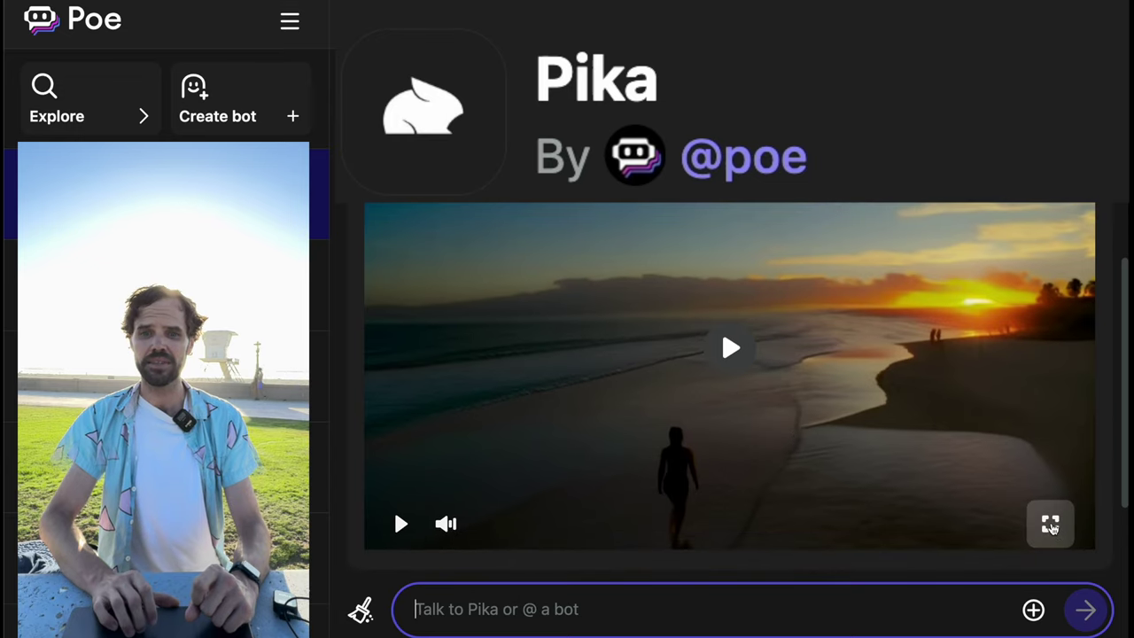
pyautogui.scroll(2, 1027, 475)
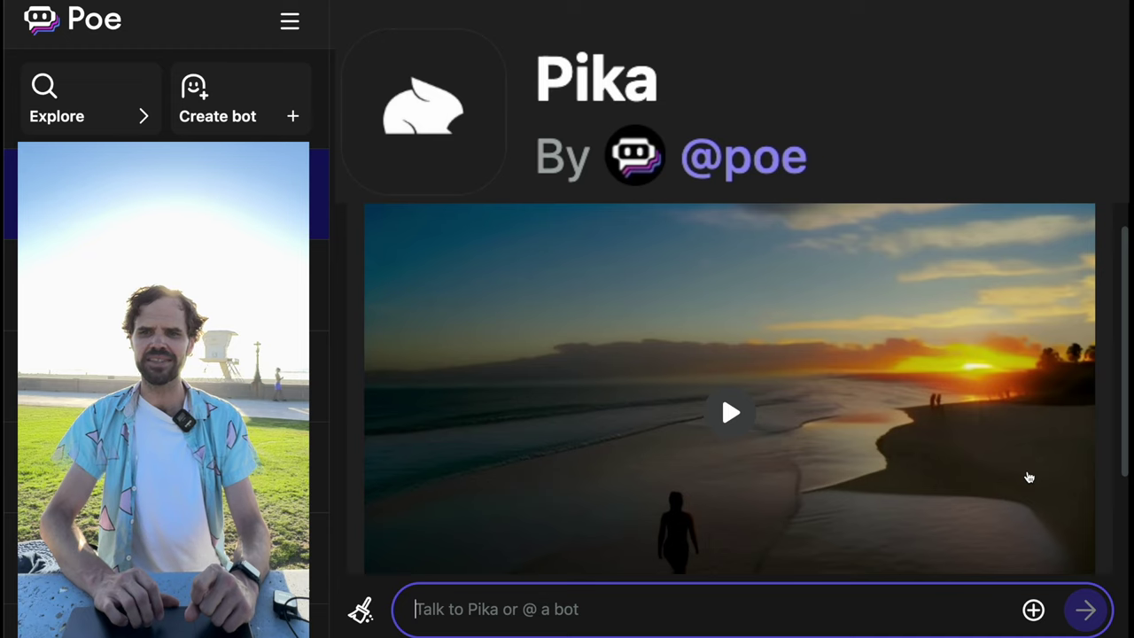
pyautogui.scroll(-5, 1029, 477)
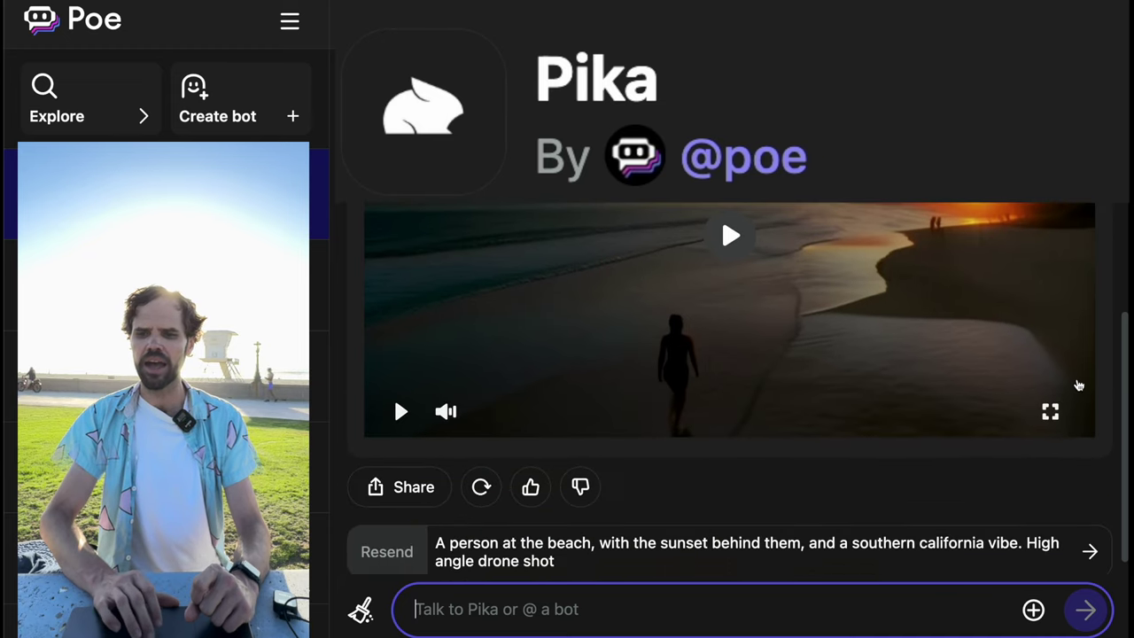
pyautogui.click(1048, 415)
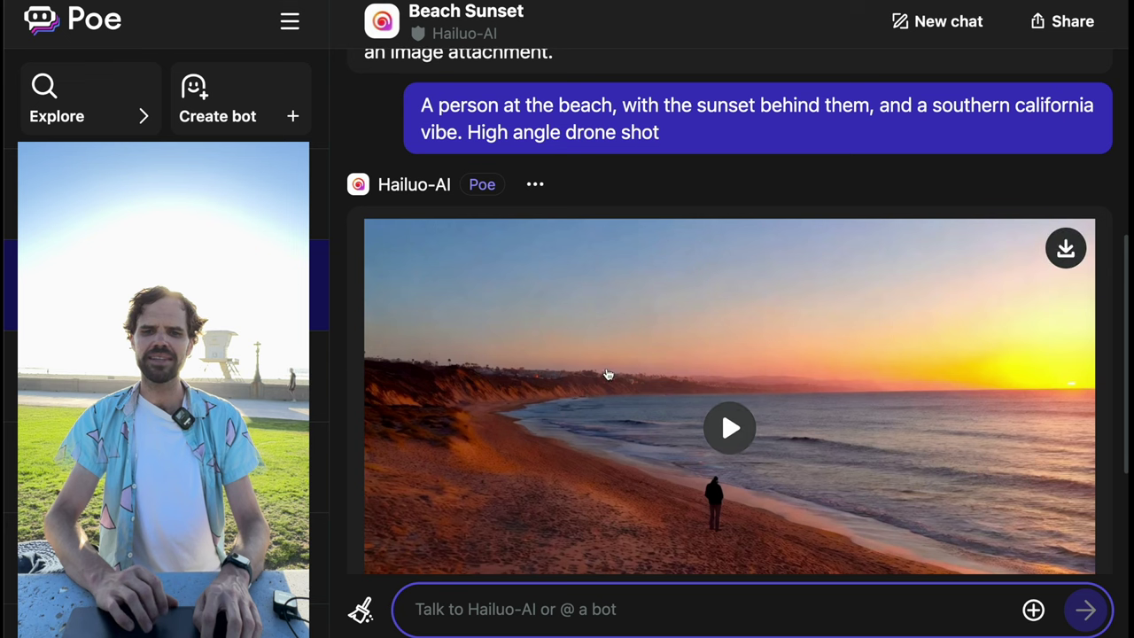
# Step: Send Hailuo-AI a prompt: swaying palm tree, Hollywood sign, Griffith Observatory, descending Goodyear Blimp
pyautogui.scroll(-2, 732, 328)
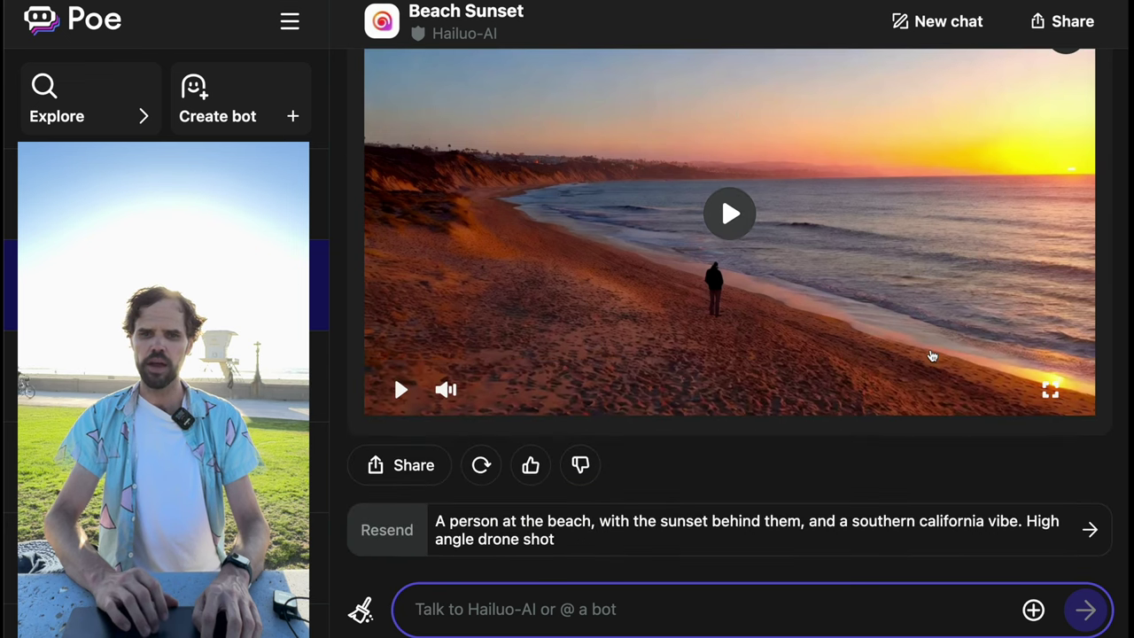
pyautogui.click(570, 629)
pyautogui.click(569, 611)
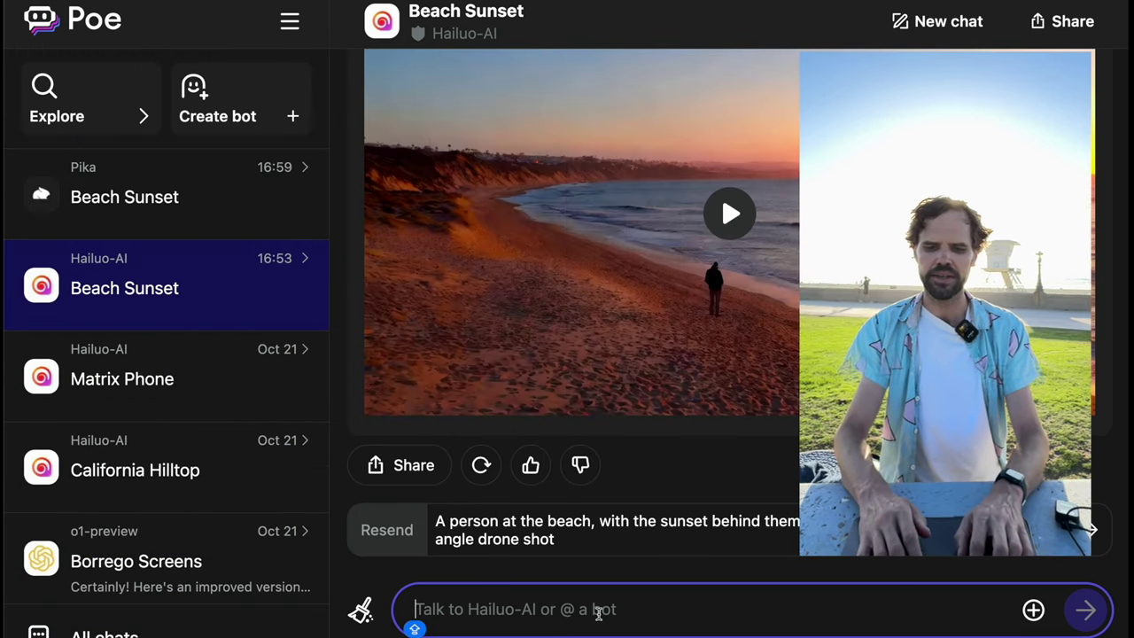
pyautogui.write('Palm')
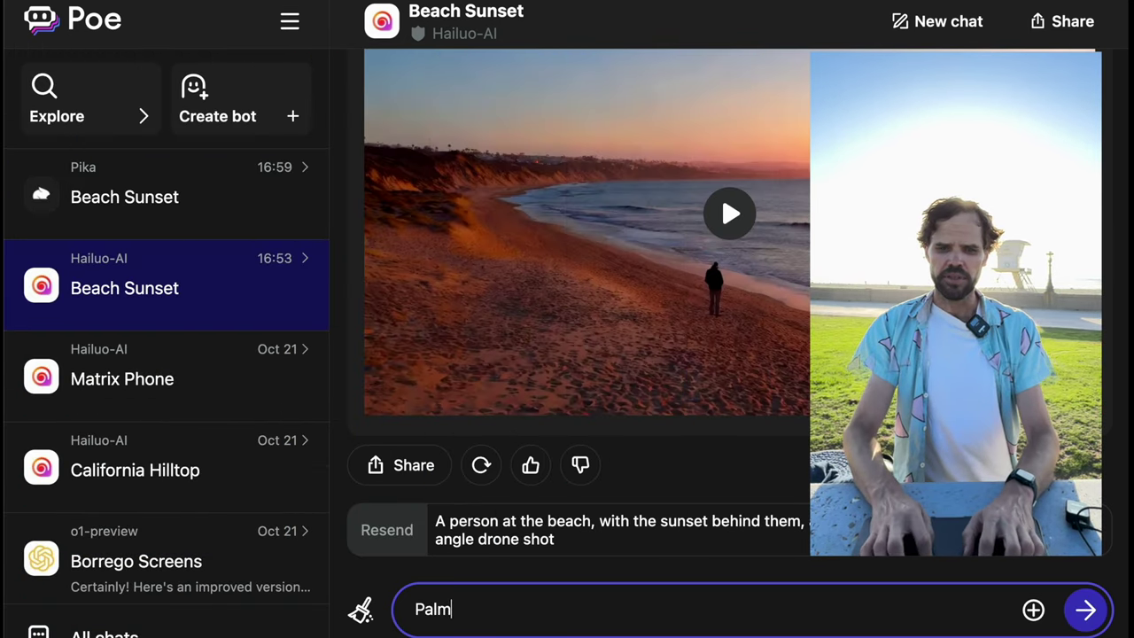
pyautogui.write(' tree sway')
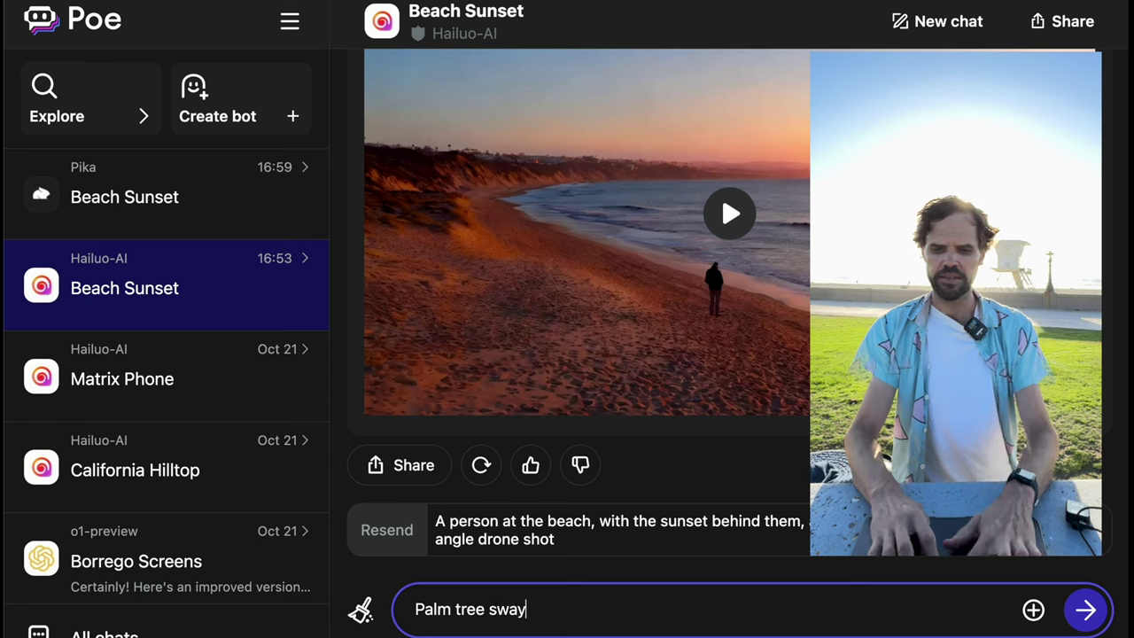
pyautogui.write('ing in the ')
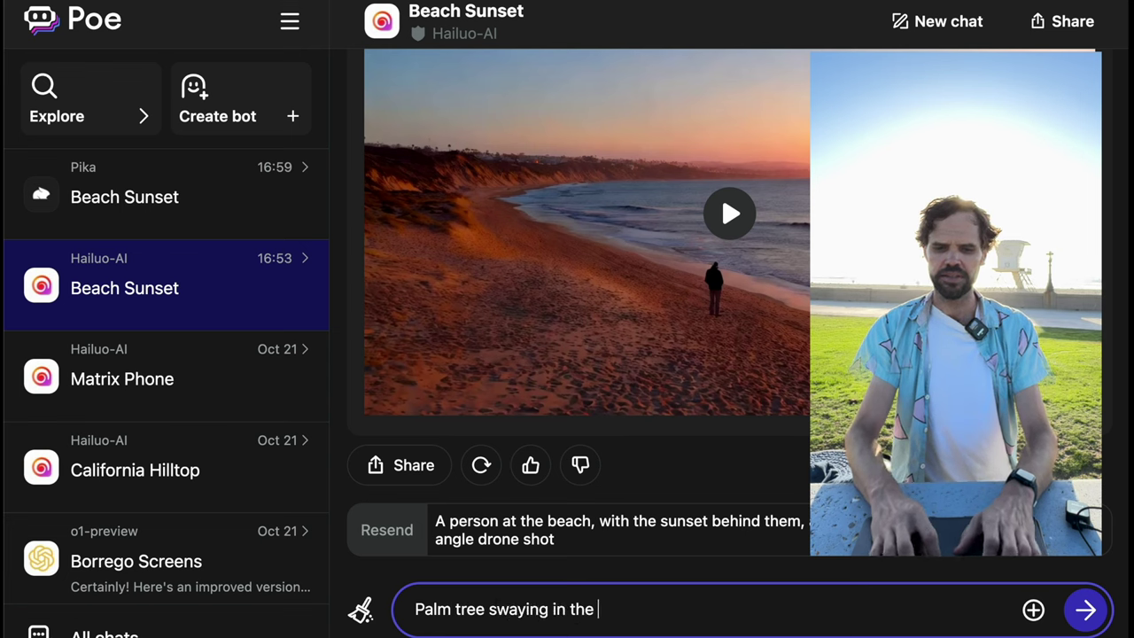
pyautogui.write('breeze, with Holl')
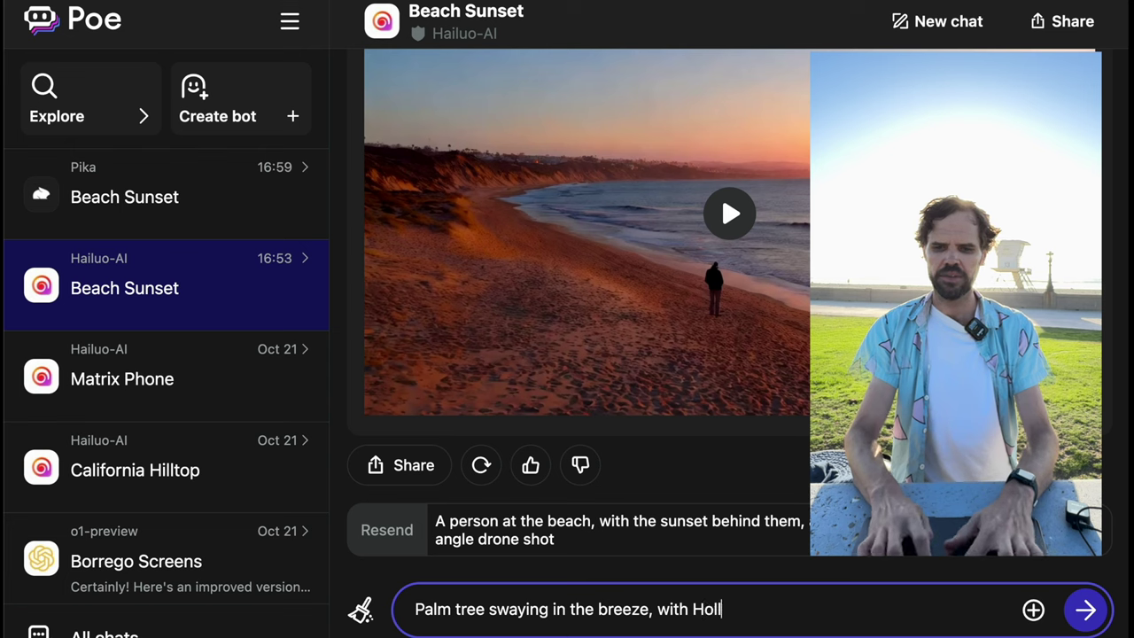
pyautogui.write('ywod')
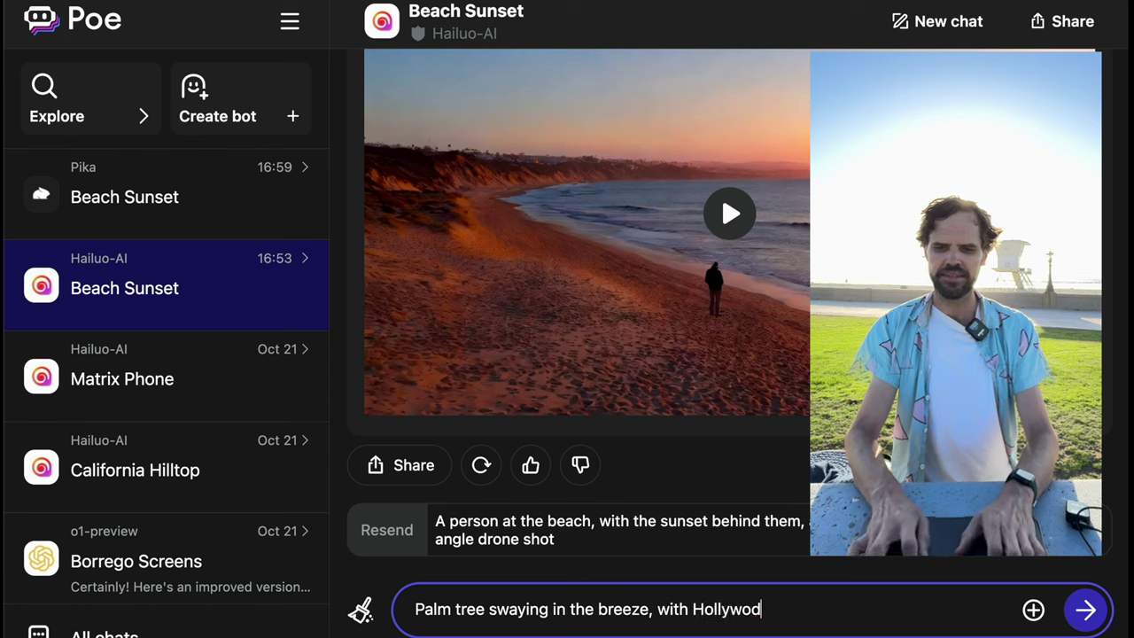
pyautogui.press('BackSpace')
pyautogui.write('od sign in the background, g')
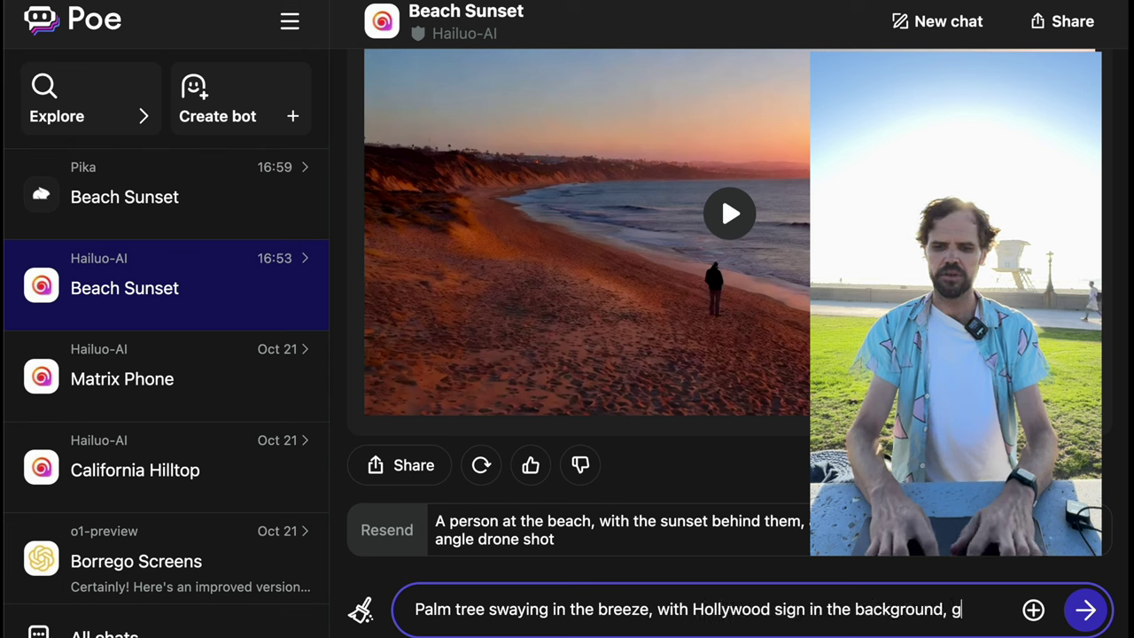
pyautogui.write('riffith observatory, and the Goodyear Blimp ')
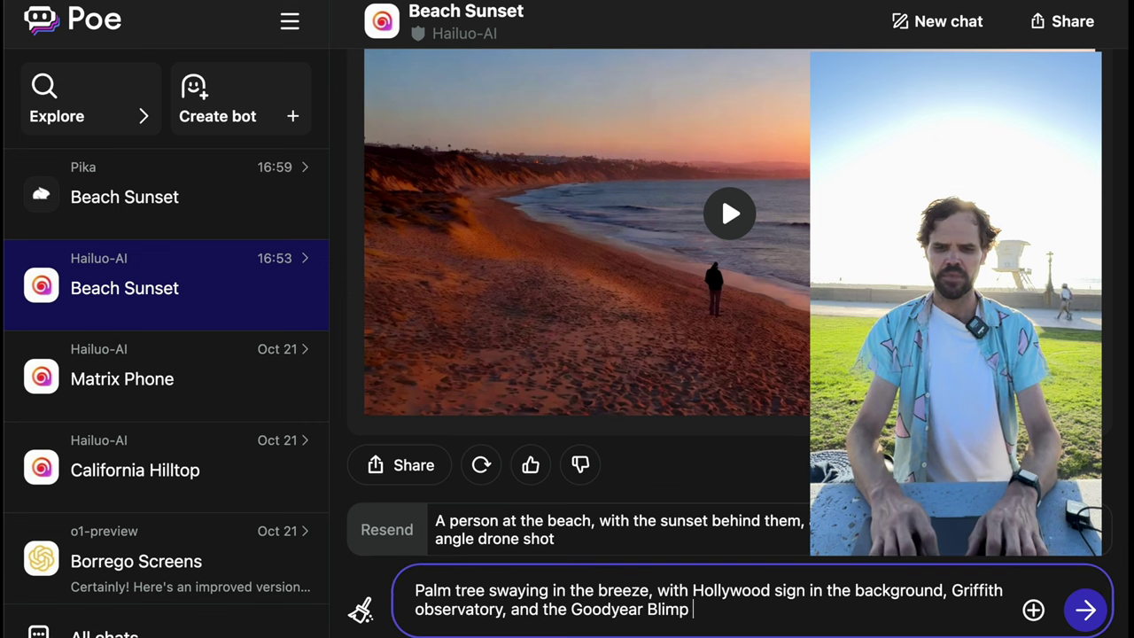
pyautogui.write('which descending at')
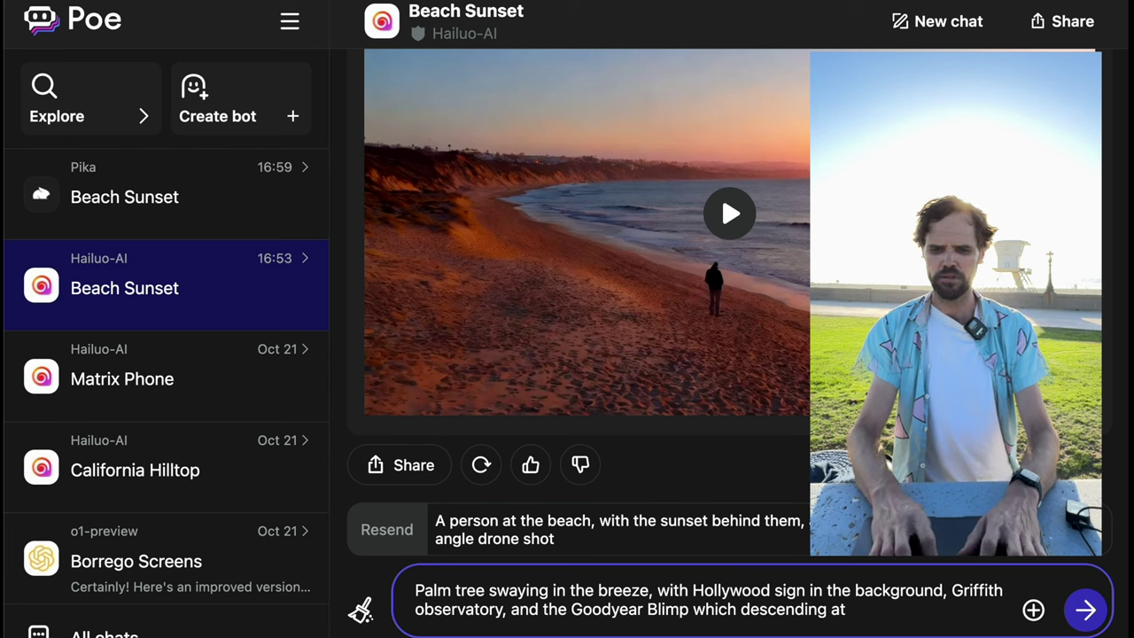
pyautogui.write('grifith park to let off some passenger s')
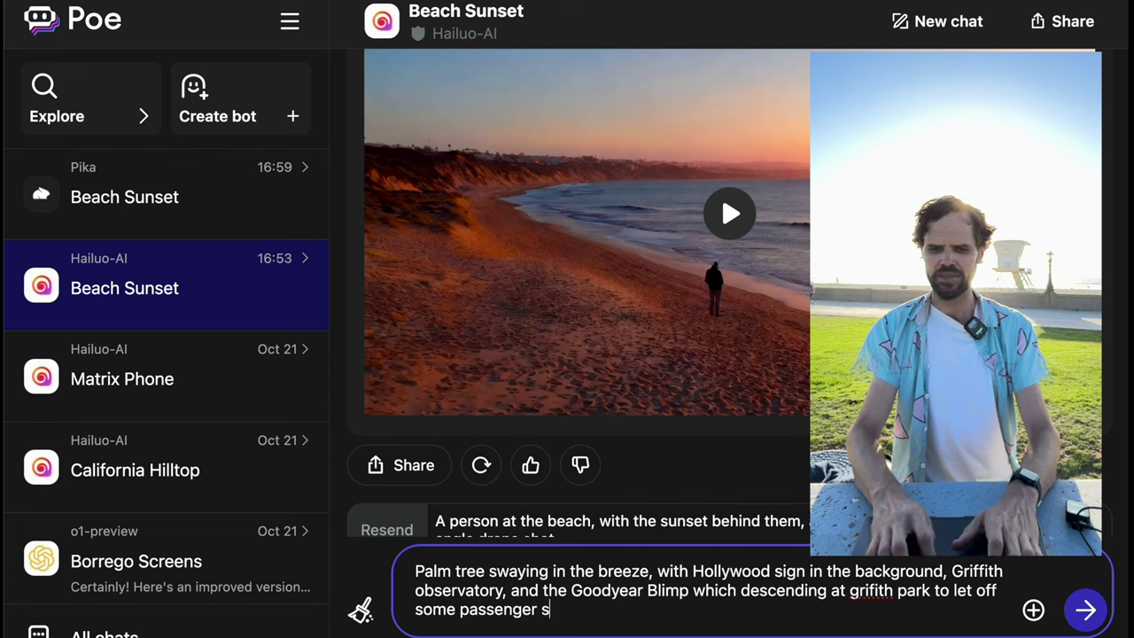
pyautogui.write('ourists.')
pyautogui.press('Return')
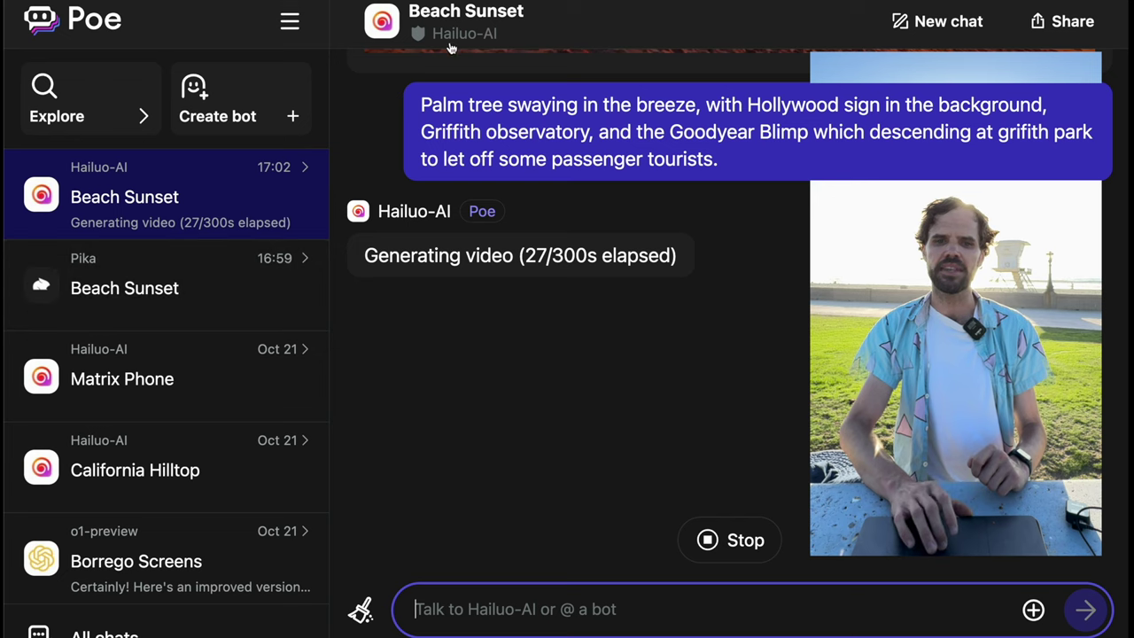
# Step: Switch to the Matrix Phone chat in the sidebar while the Hollywood clip generates
pyautogui.click(140, 386)
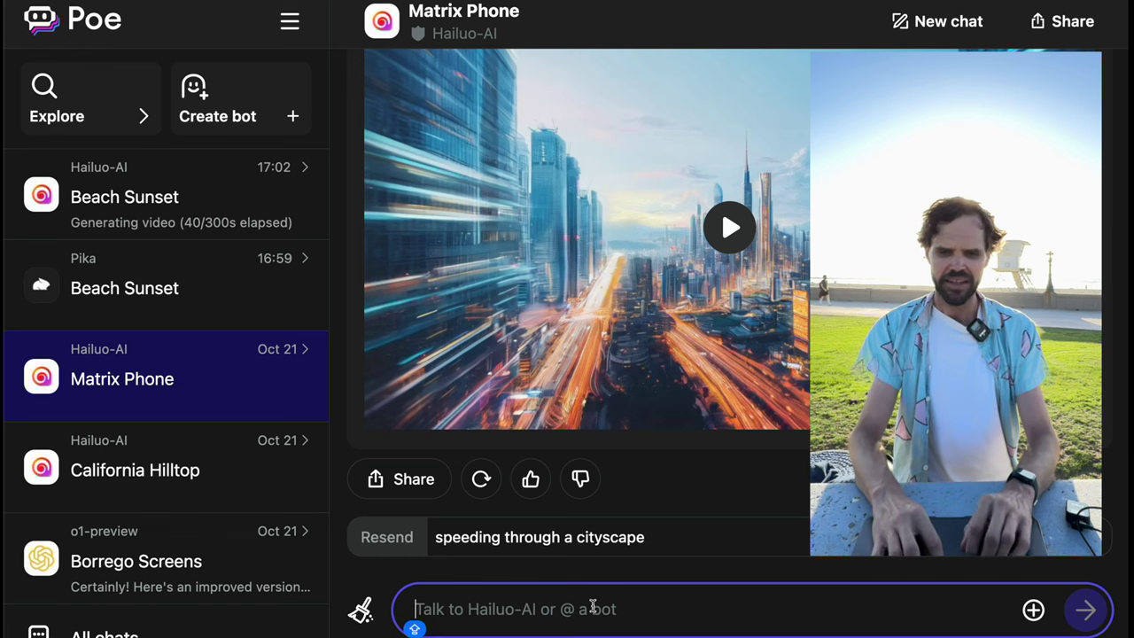
# Step: Send Hailuo-AI 'Someone typing on a keyboard, viewed scientifically, as through a scanning electron microscope'
pyautogui.write('Someonme')
pyautogui.press('BackSpace')
pyautogui.press('BackSpace')
pyautogui.write('e')
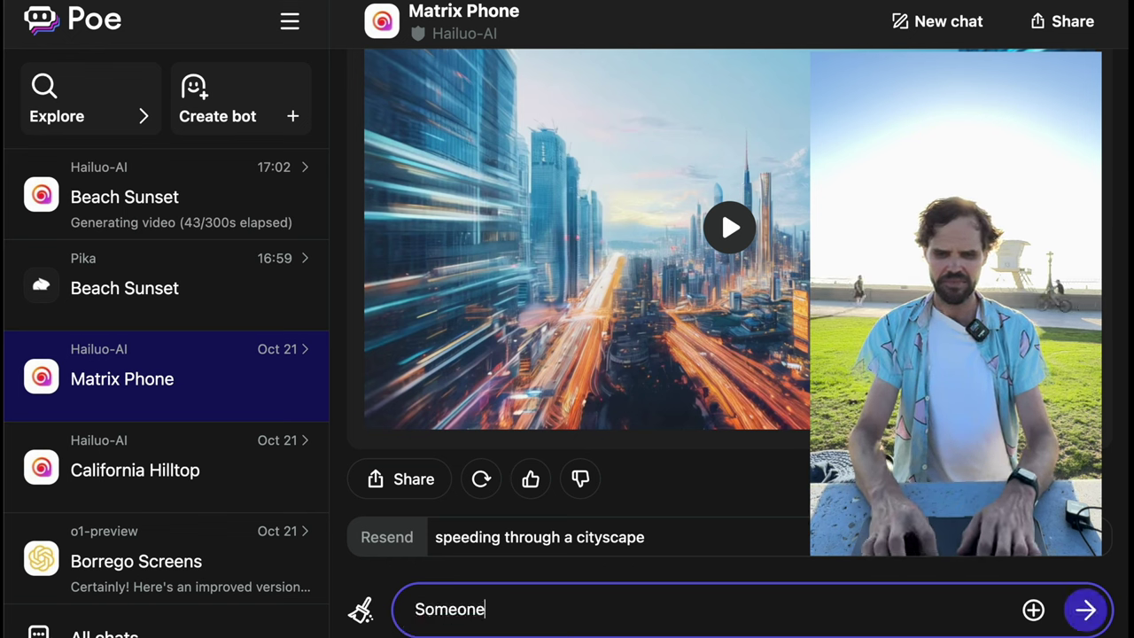
pyautogui.write(' typing on a')
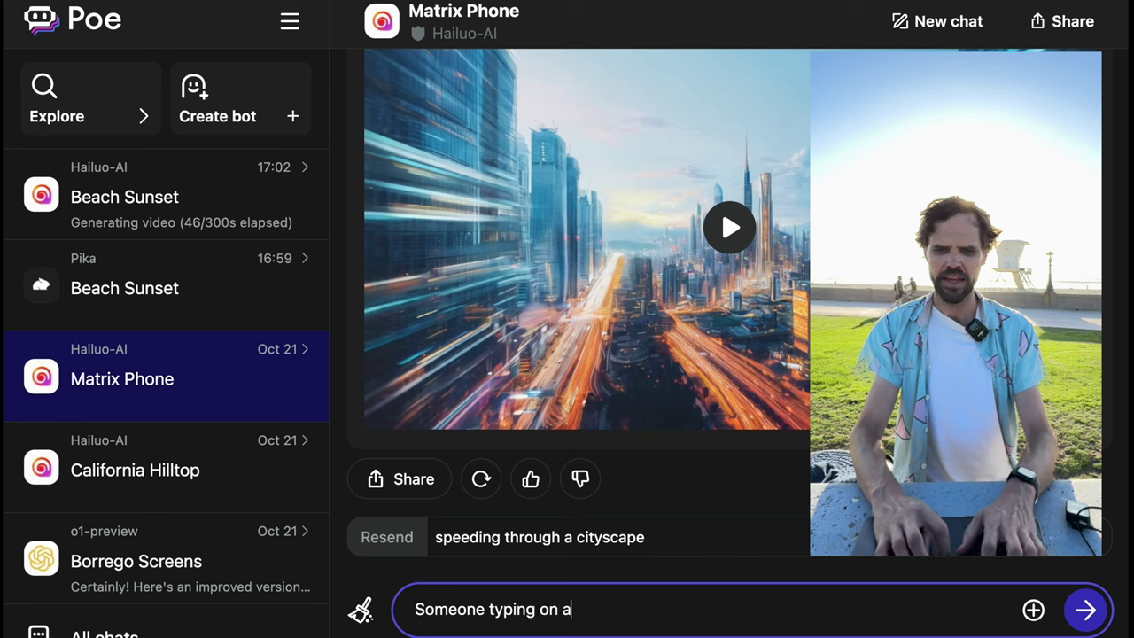
pyautogui.write(' keyboard, ')
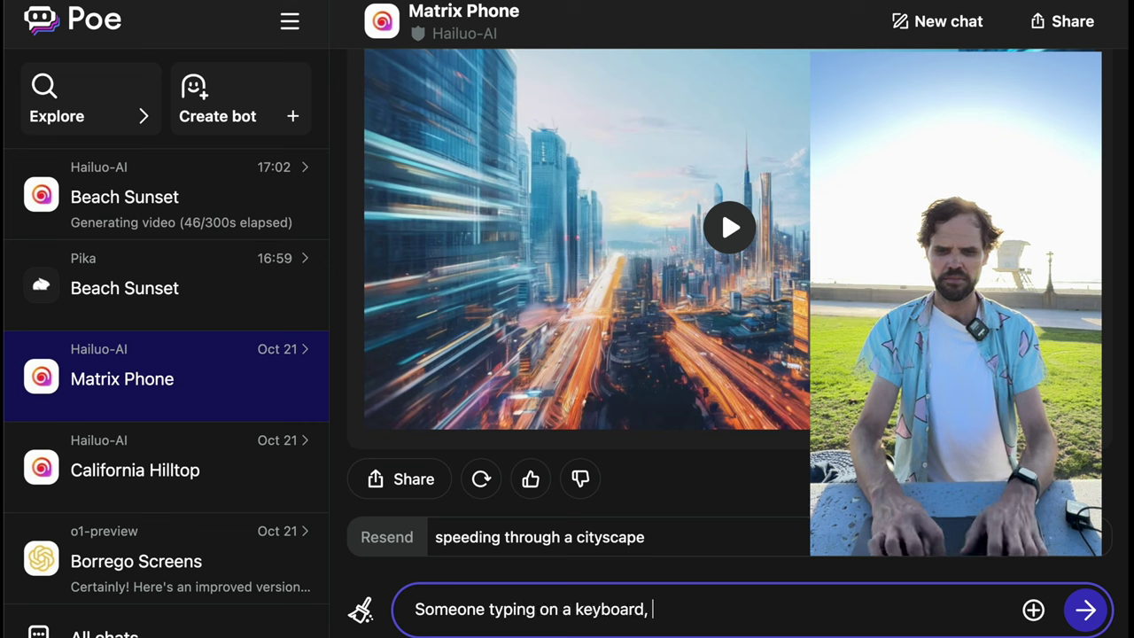
pyautogui.write('vie')
pyautogui.press('BackSpace')
pyautogui.write('viewed')
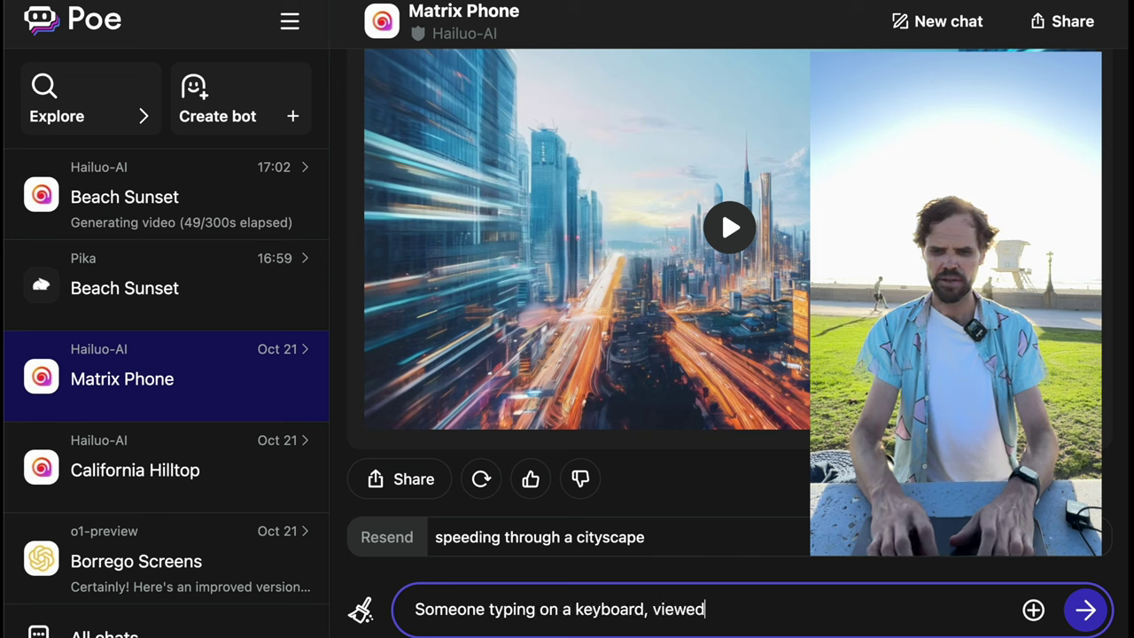
pyautogui.write(' sicn')
pyautogui.press('BackSpace')
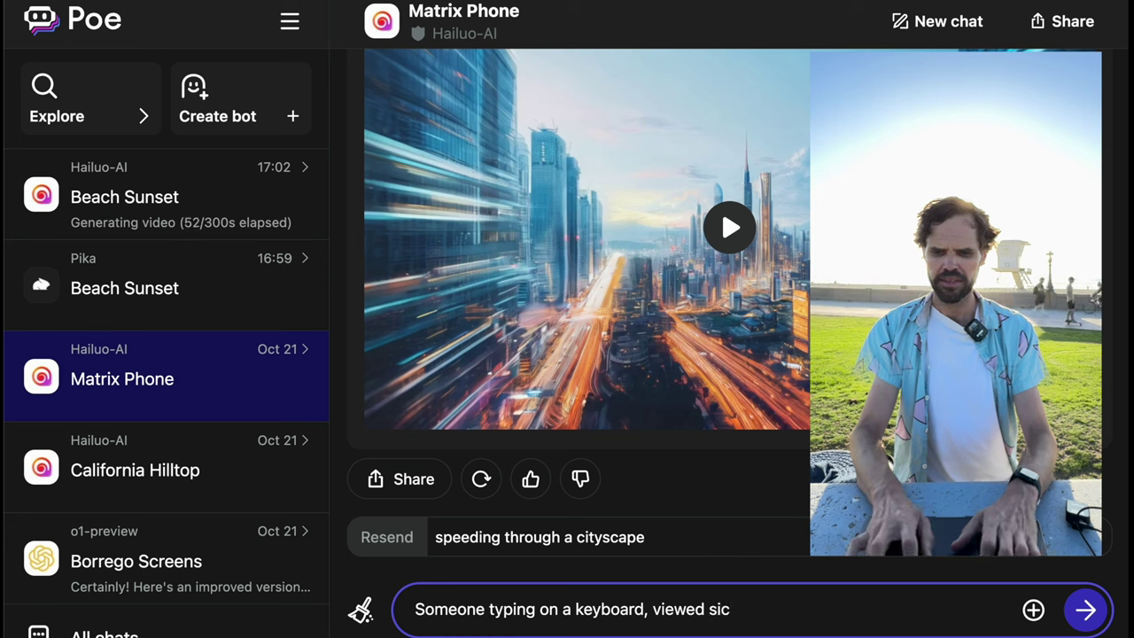
pyautogui.write('entifically')
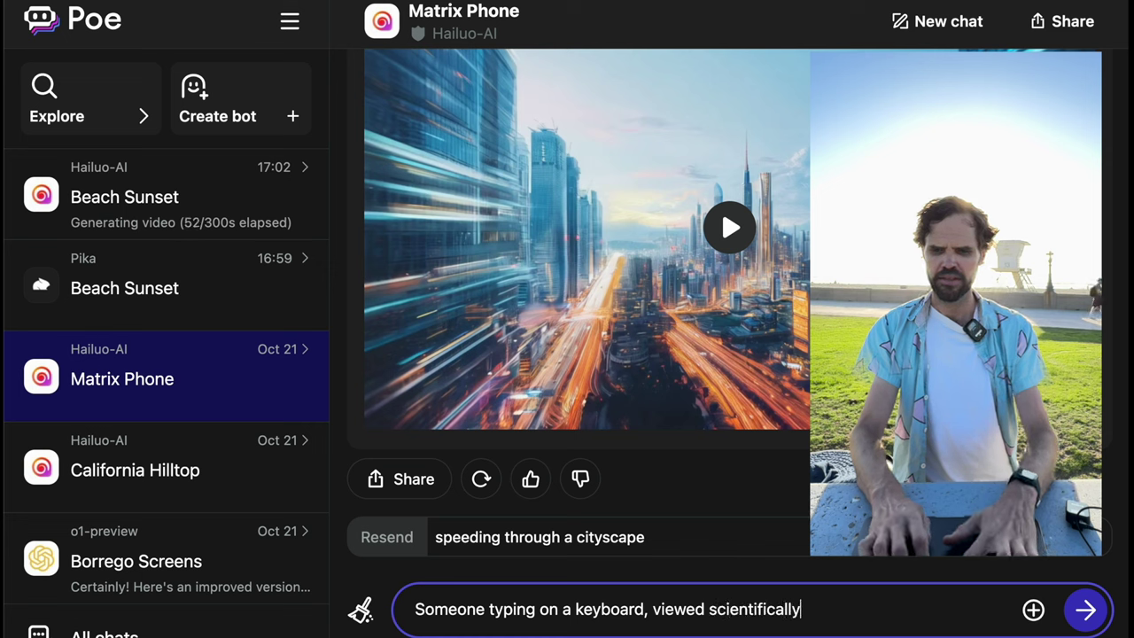
pyautogui.write(', as through')
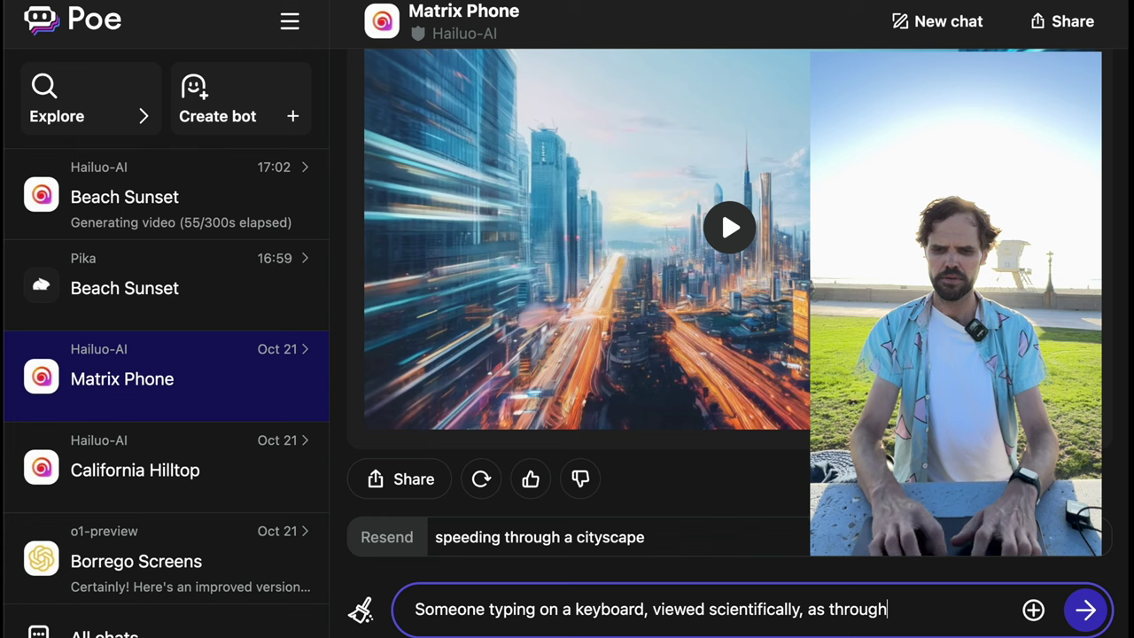
pyautogui.write(' an elec')
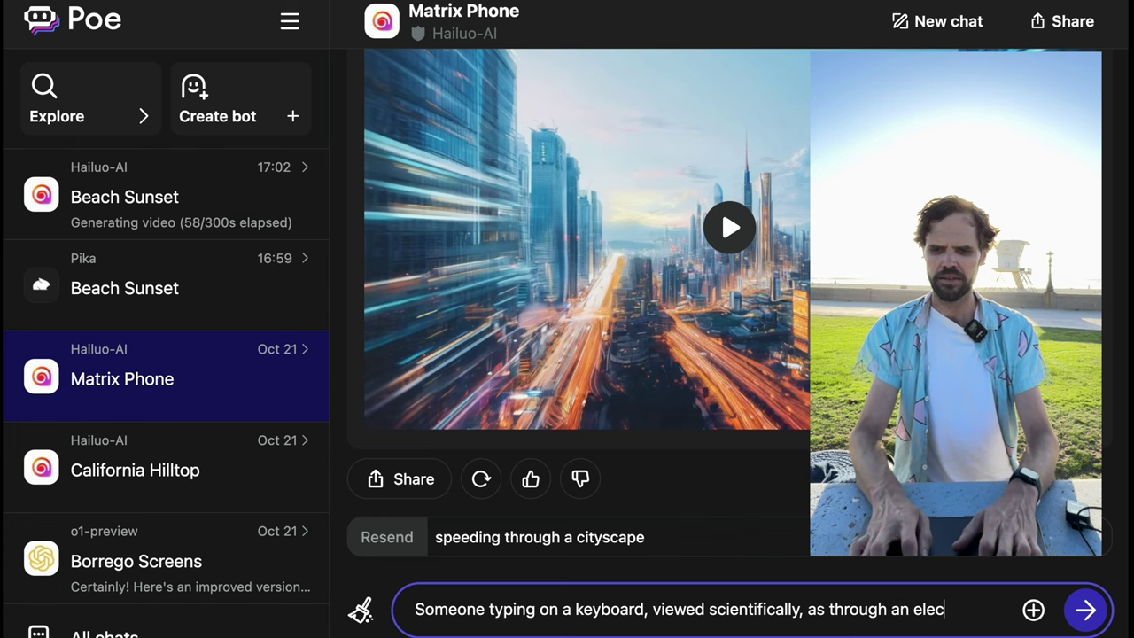
pyautogui.write('tron microscope.')
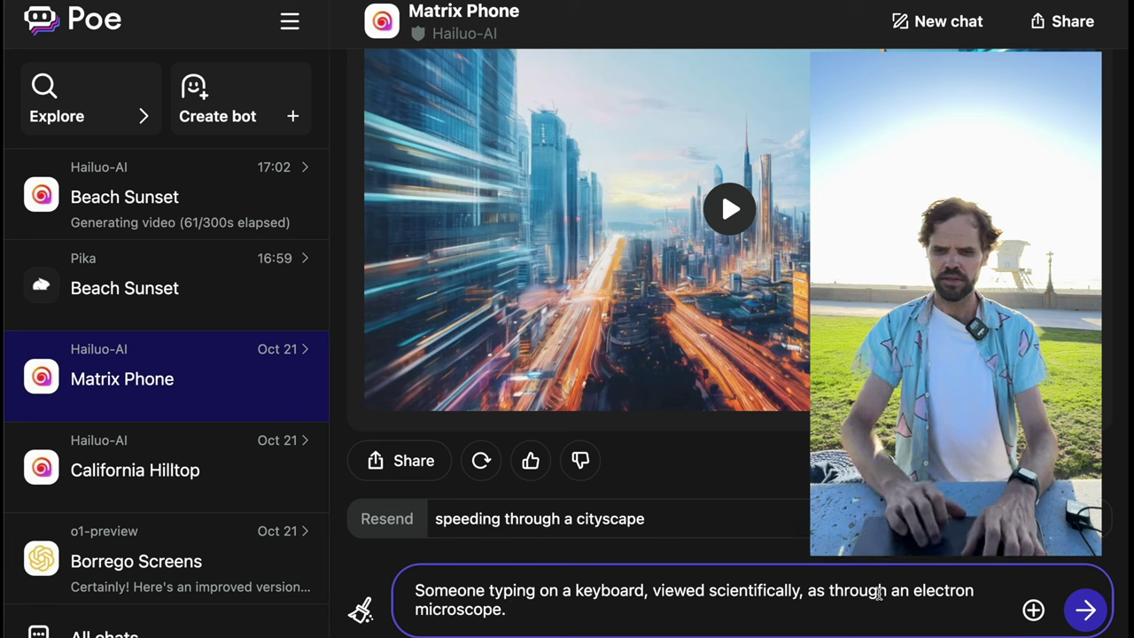
pyautogui.write('anning=-')
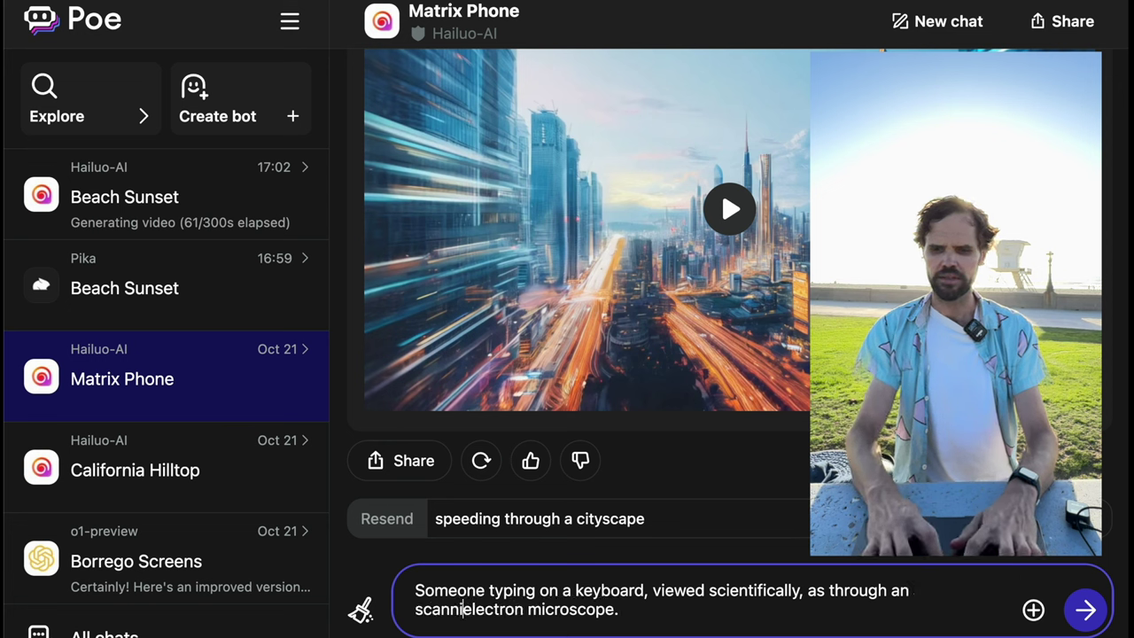
pyautogui.press('BackSpace')
pyautogui.press('BackSpace')
pyautogui.write('-')
pyautogui.press('Return')
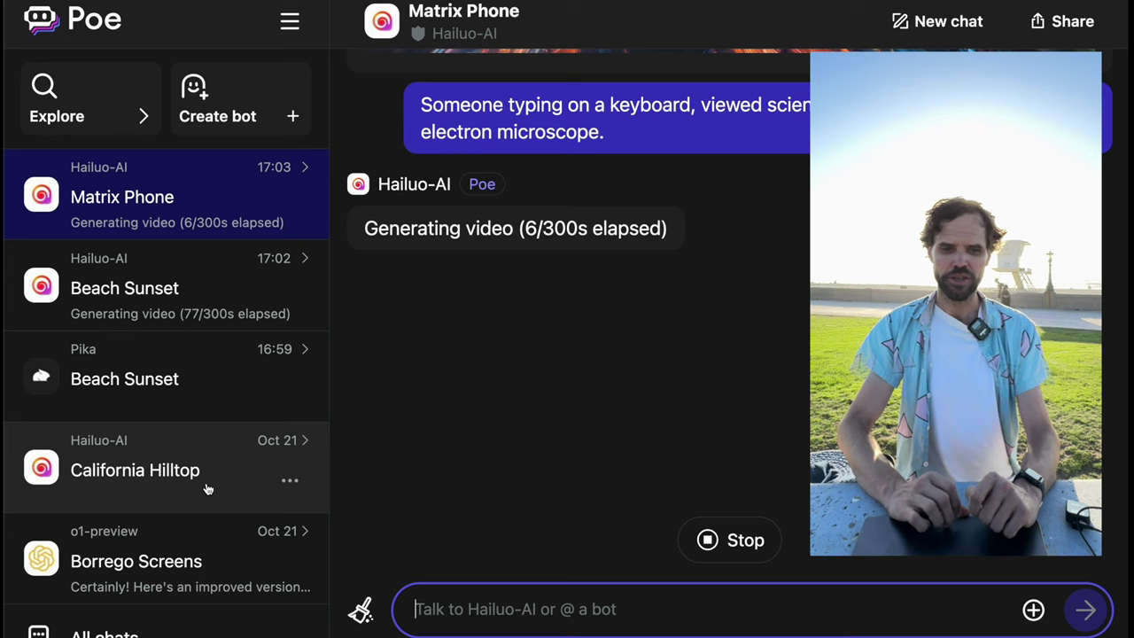
# Step: In a new FLUX-pro-1.1 chat, send 'turtle who is enjoying a log, out on a pond, some bubbles near by'
pyautogui.scroll(-3, 207, 489)
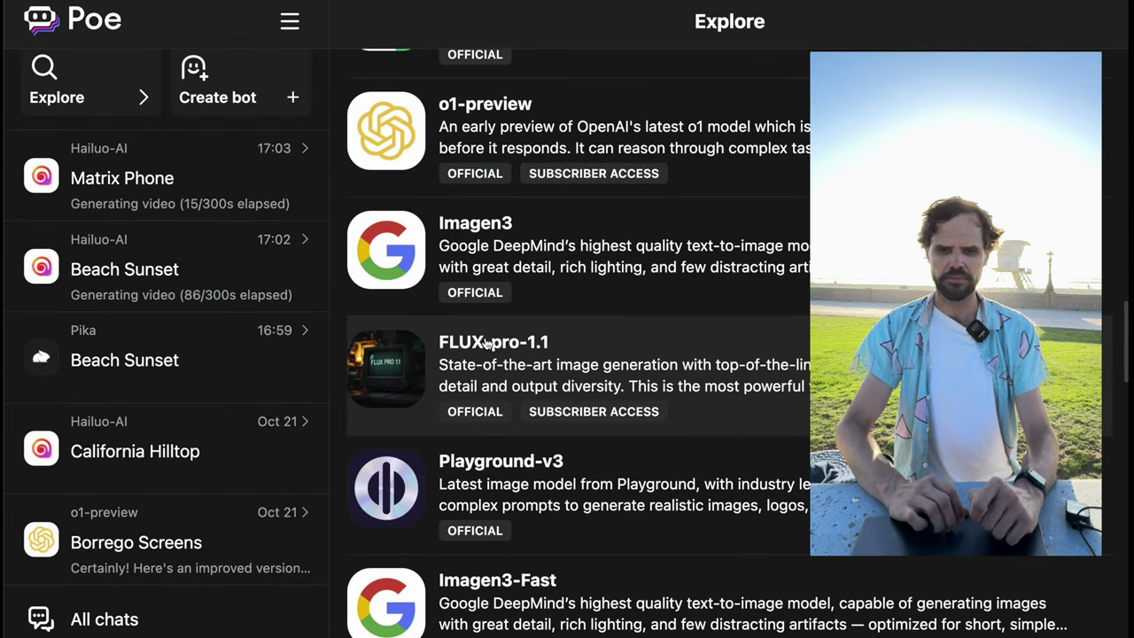
pyautogui.click(486, 344)
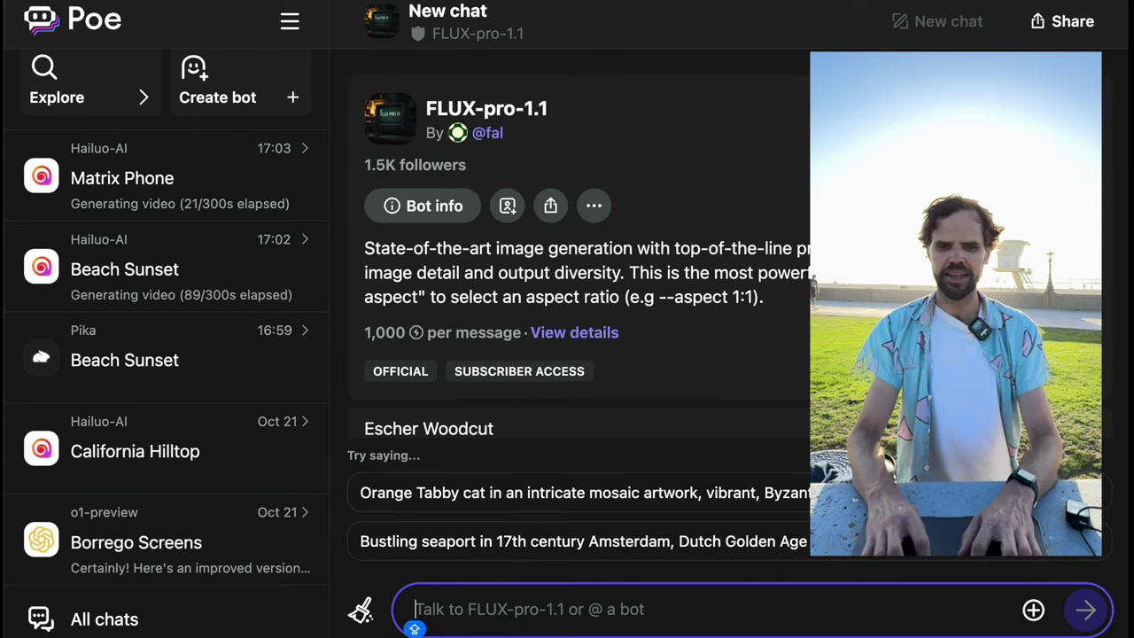
pyautogui.write('Happ')
pyautogui.press('BackSpace')
pyautogui.press('BackSpace')
pyautogui.press('BackSpace')
pyautogui.press('BackSpace')
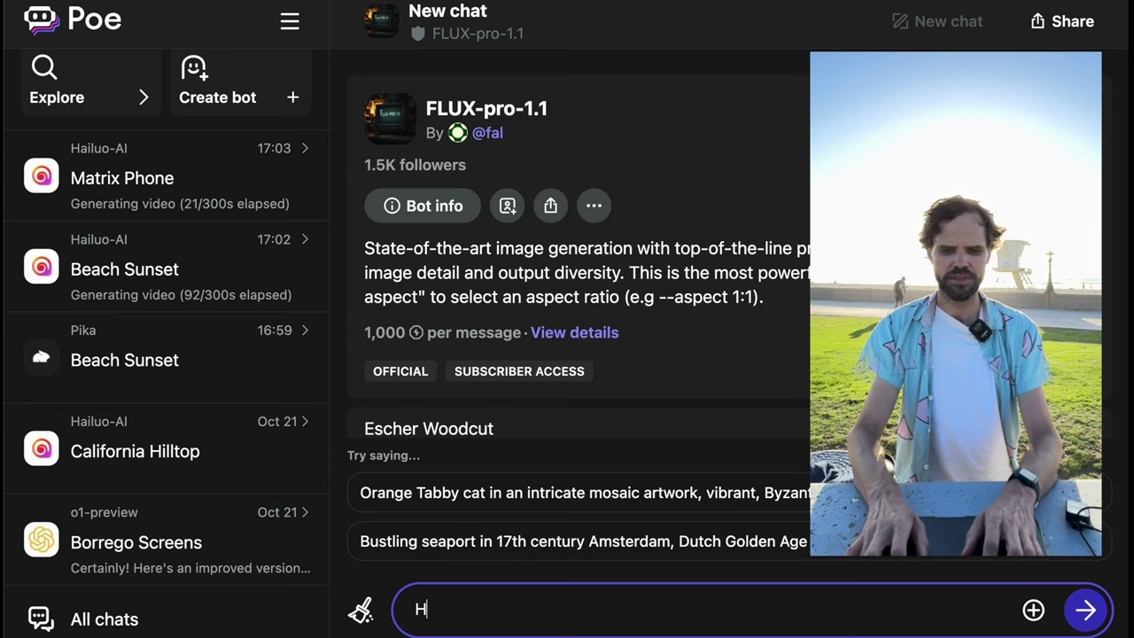
pyautogui.write('turtle who is enjo')
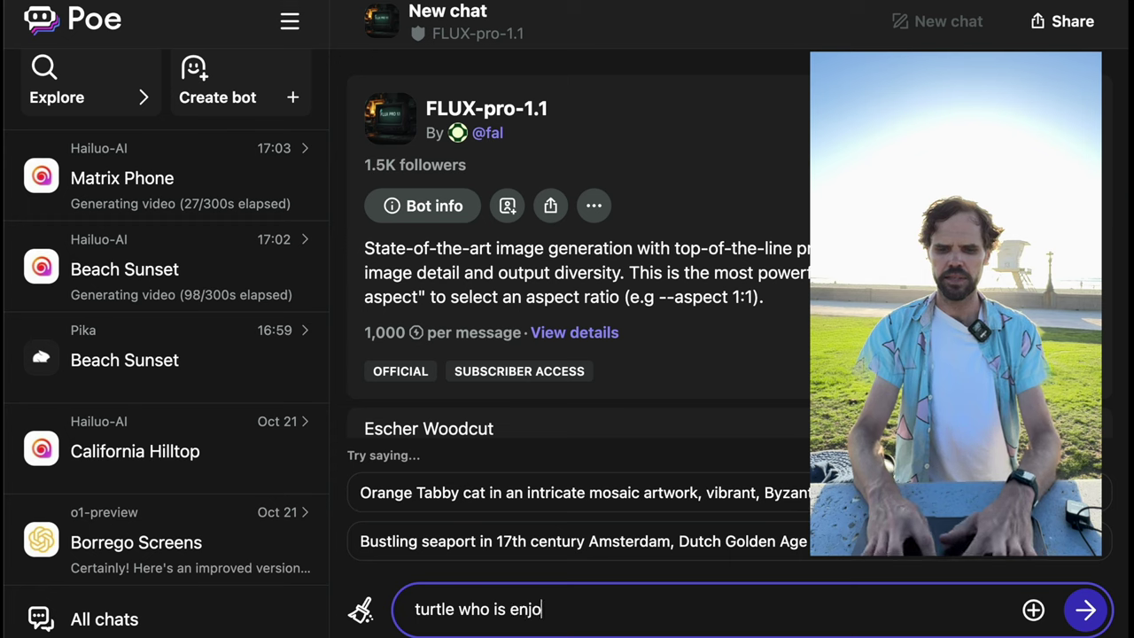
pyautogui.write('ying a ')
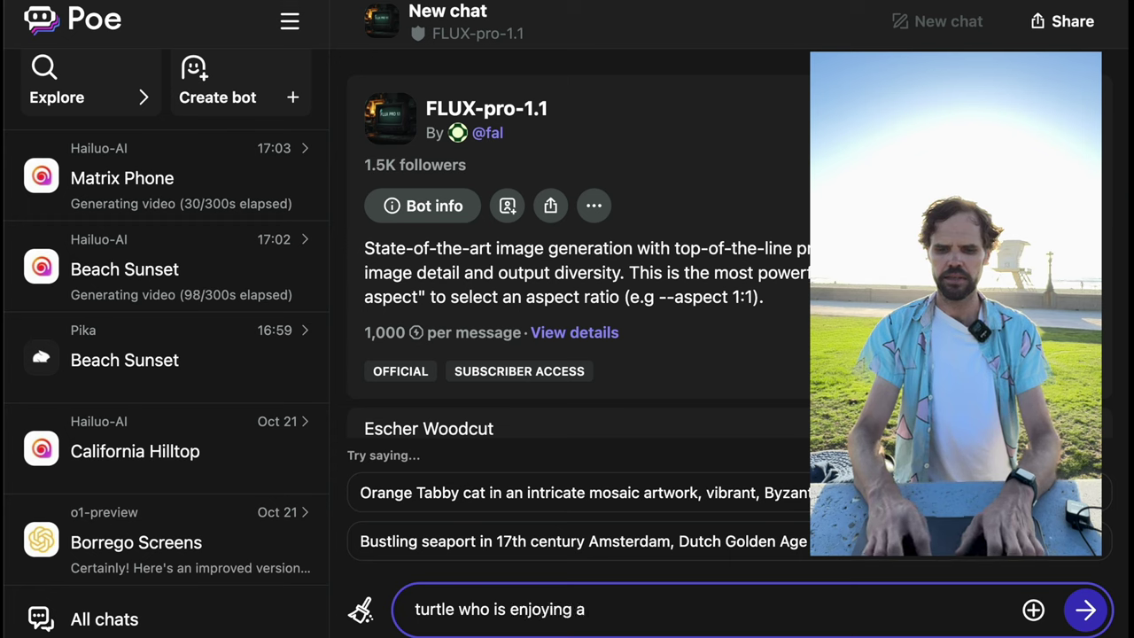
pyautogui.write('log, out on a pond, some')
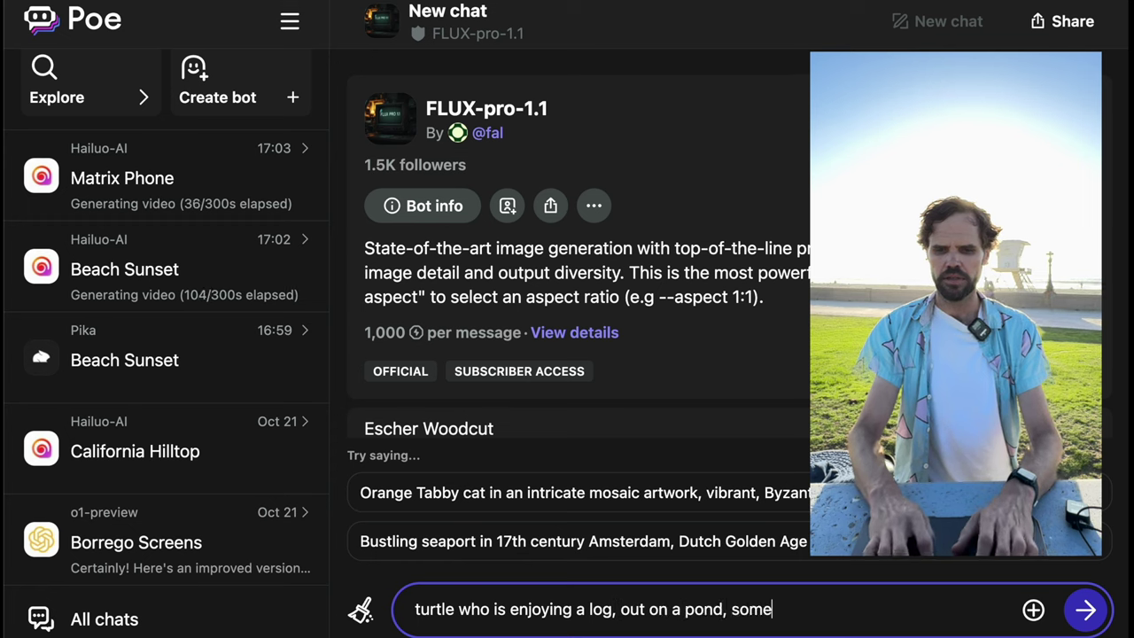
pyautogui.write(' bubbles near by')
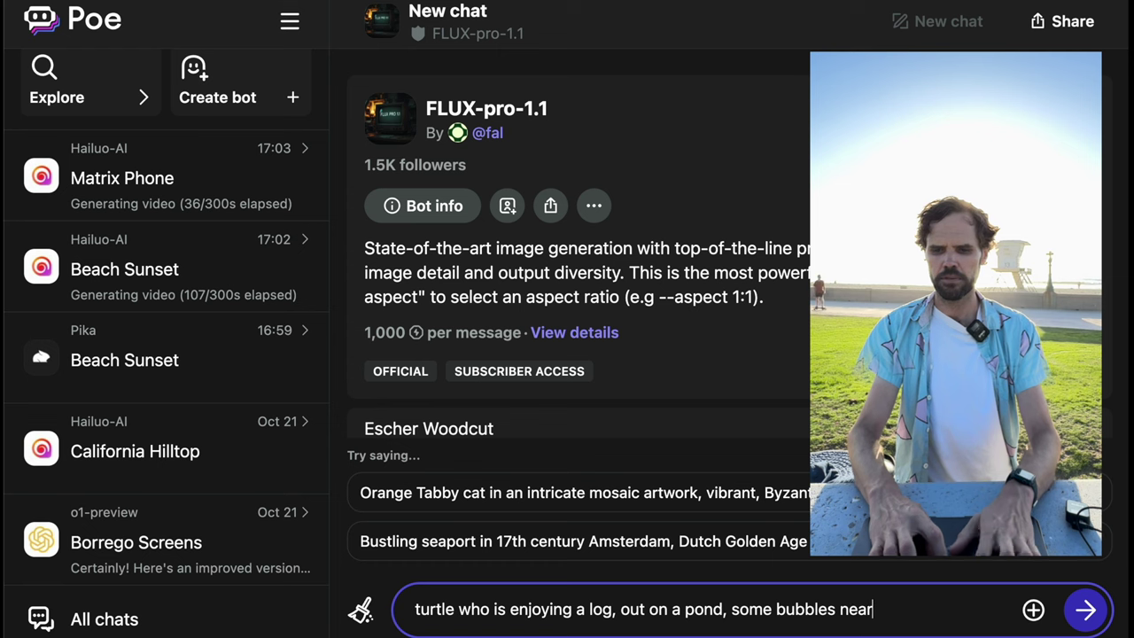
pyautogui.press('Return')
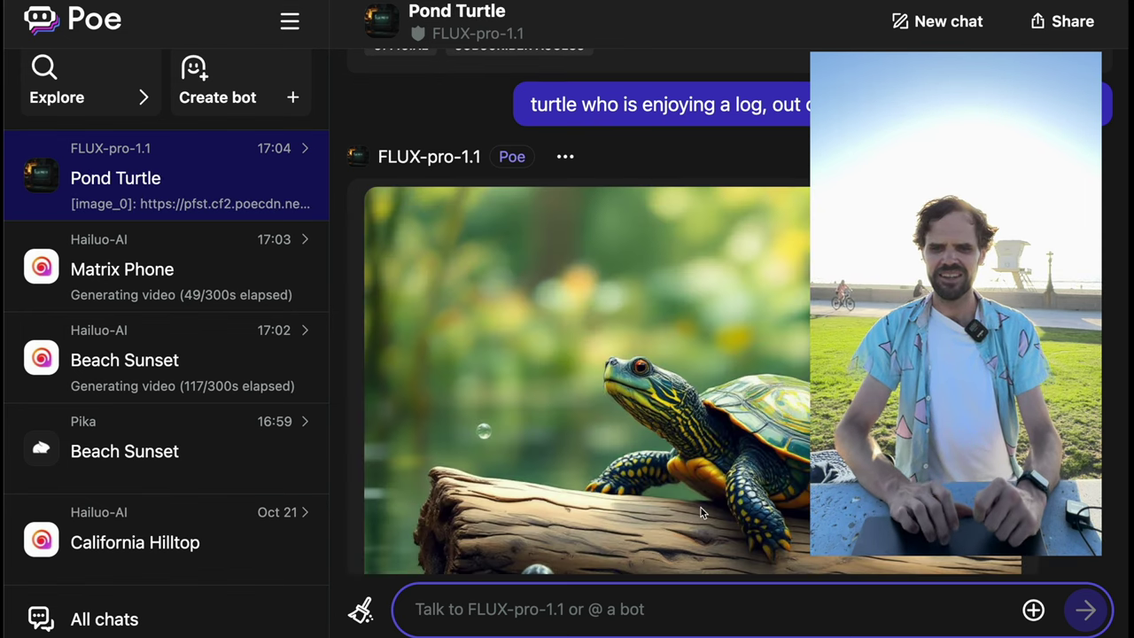
# Step: Copy the generated turtle image, then browse the Explore bot directory down to Hailuo-AI
pyautogui.scroll(-2, 701, 507)
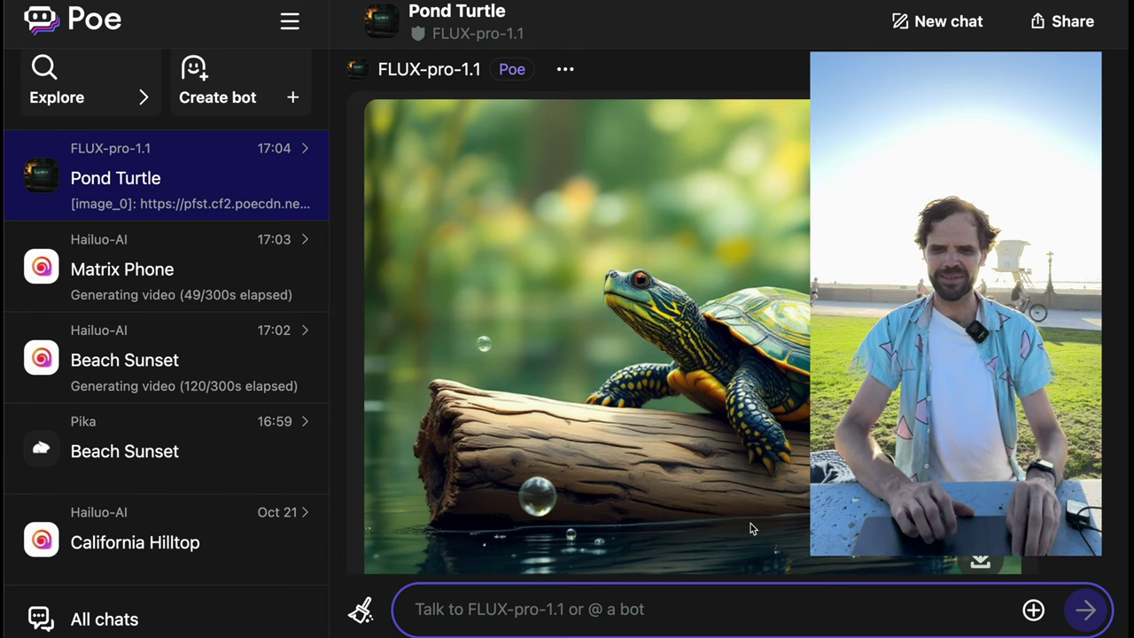
pyautogui.scroll(2, 726, 398)
pyautogui.rightClick(722, 379)
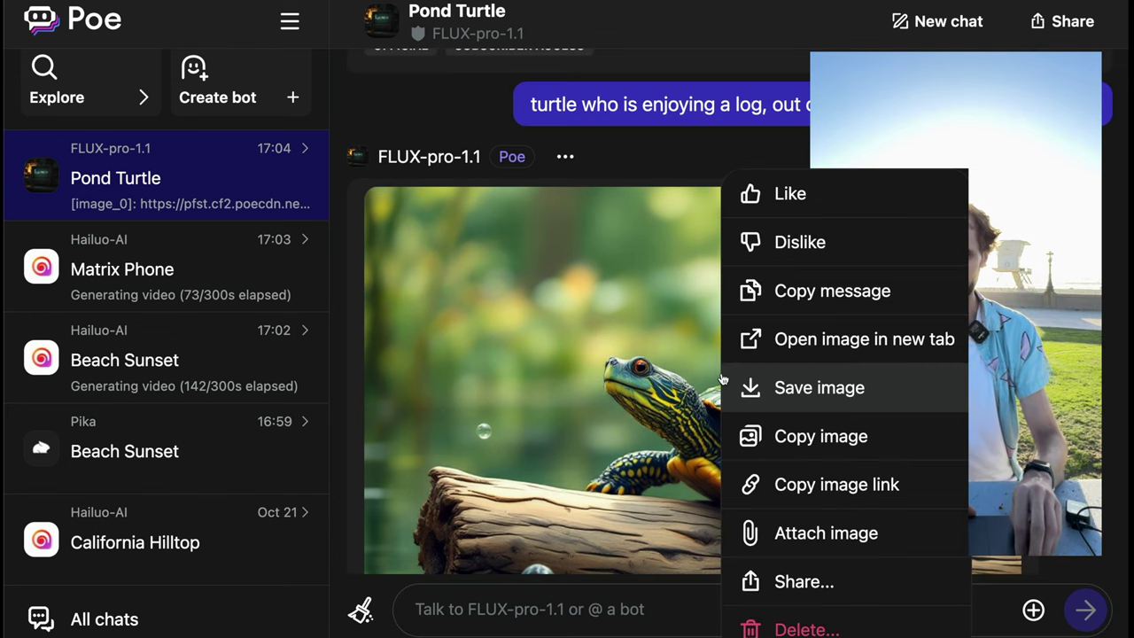
pyautogui.click(822, 435)
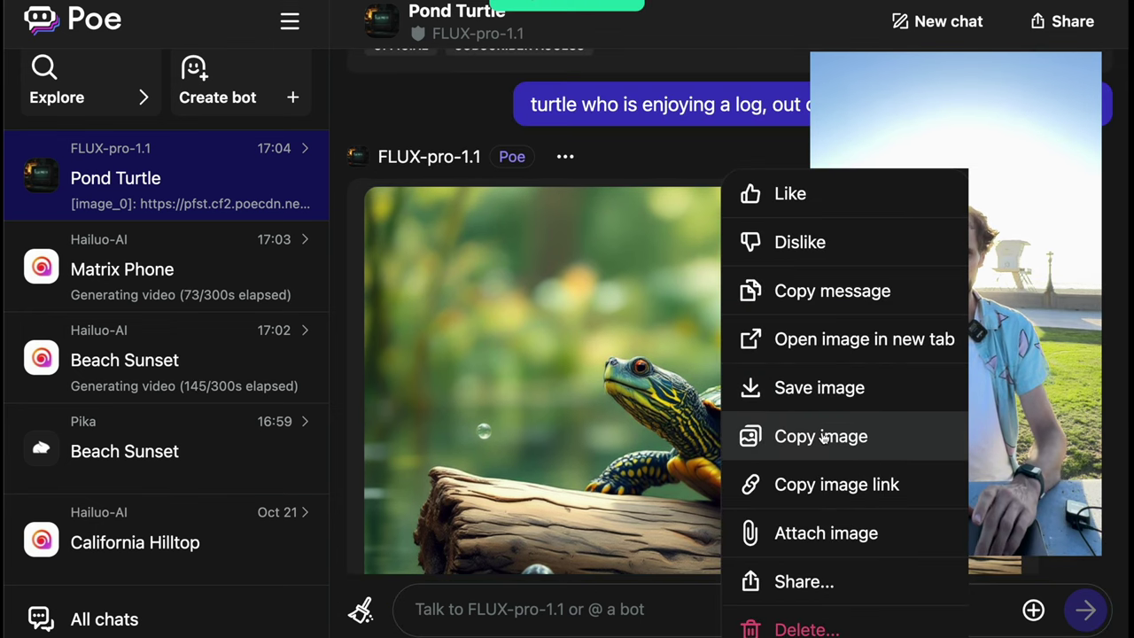
pyautogui.click(56, 79)
pyautogui.scroll(-5, 542, 512)
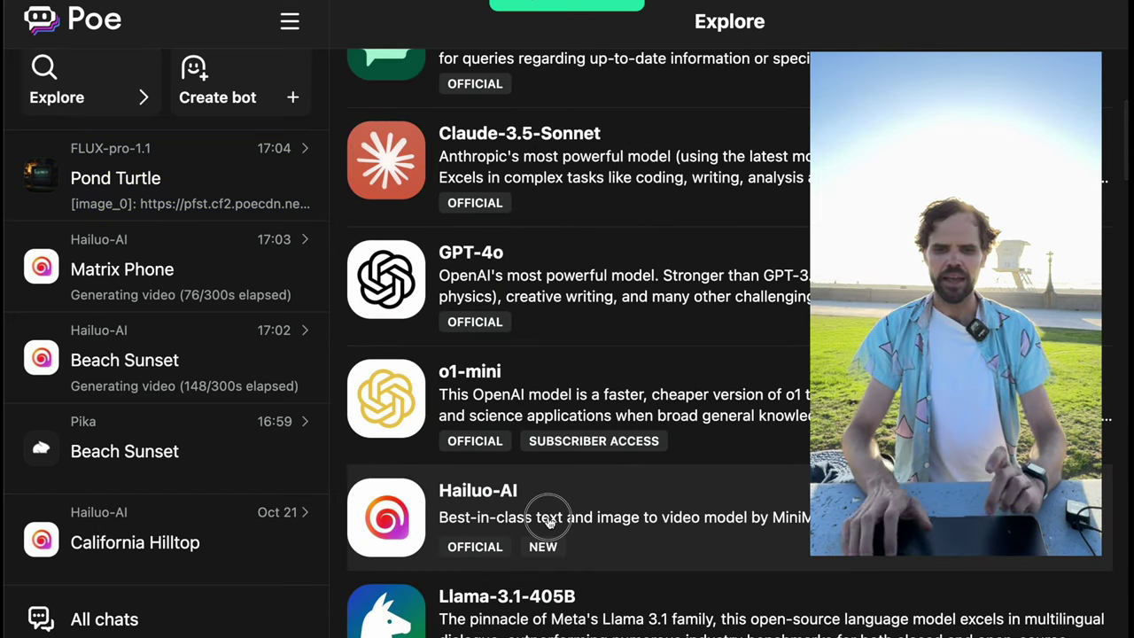
# Step: Send the copied turtle image to Hailuo-AI in a new chat and check the video's progress
pyautogui.click(549, 523)
pyautogui.press('super+v')
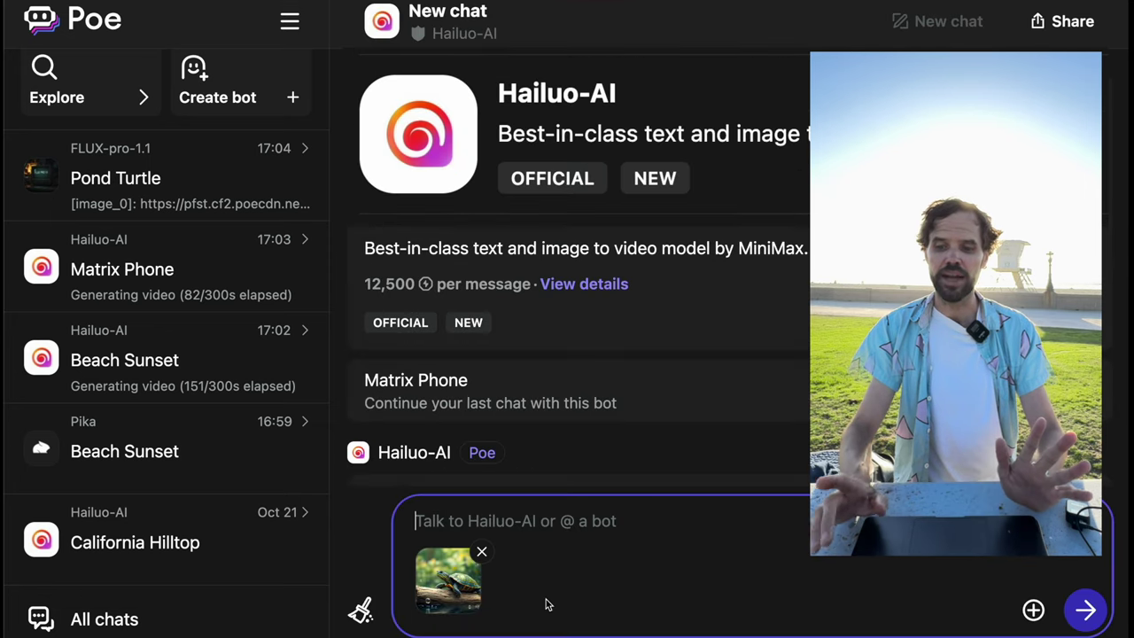
pyautogui.press('Return')
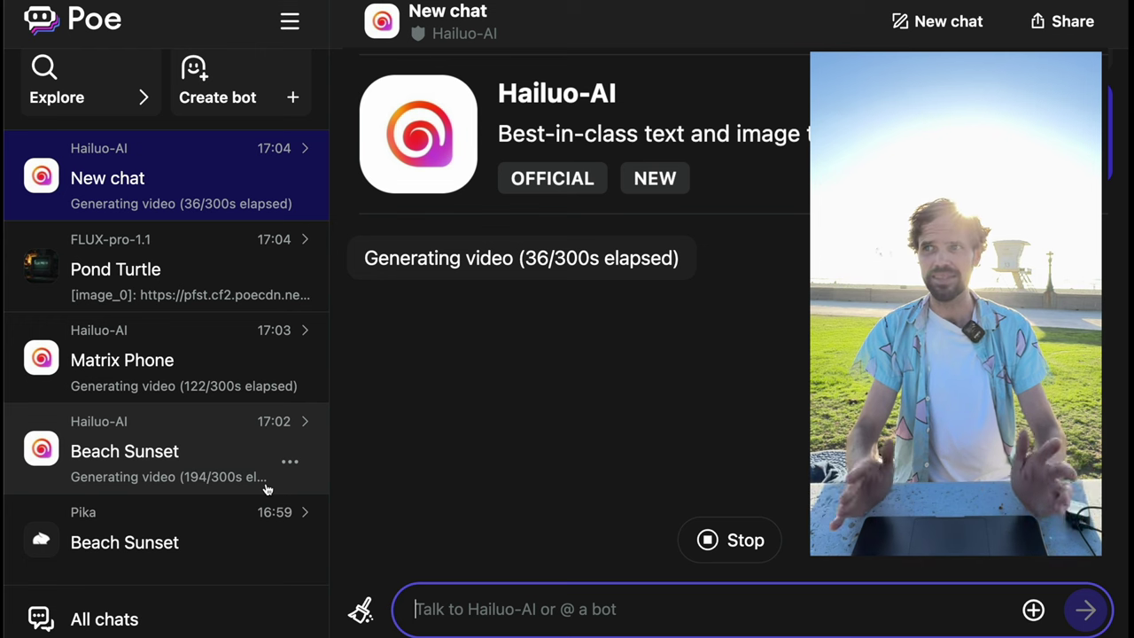
pyautogui.click(212, 187)
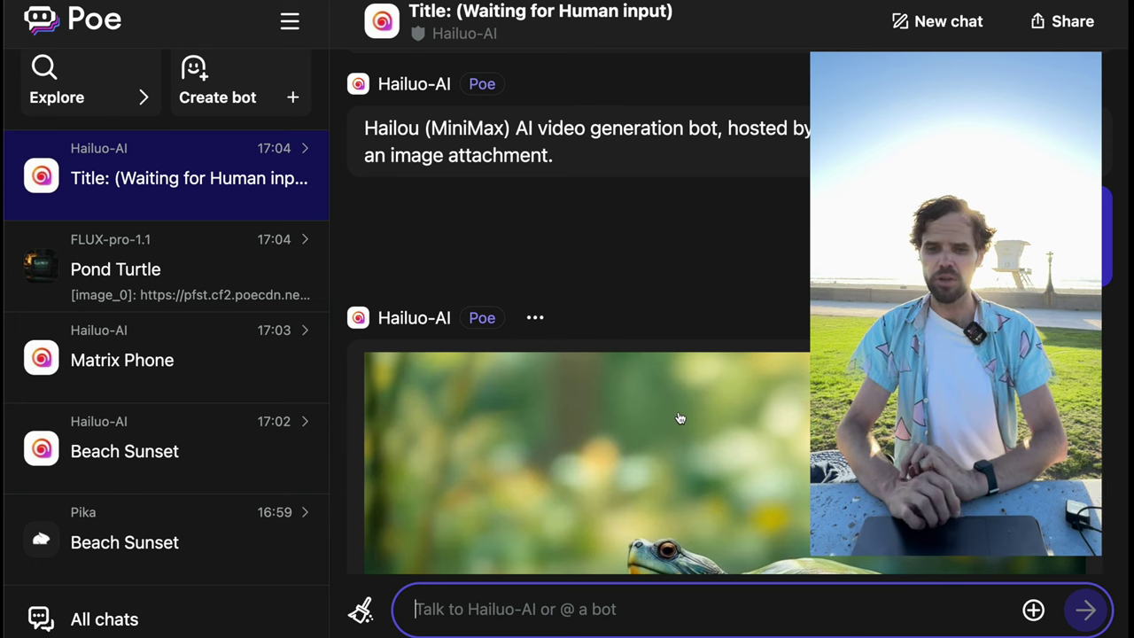
pyautogui.scroll(-3, 679, 418)
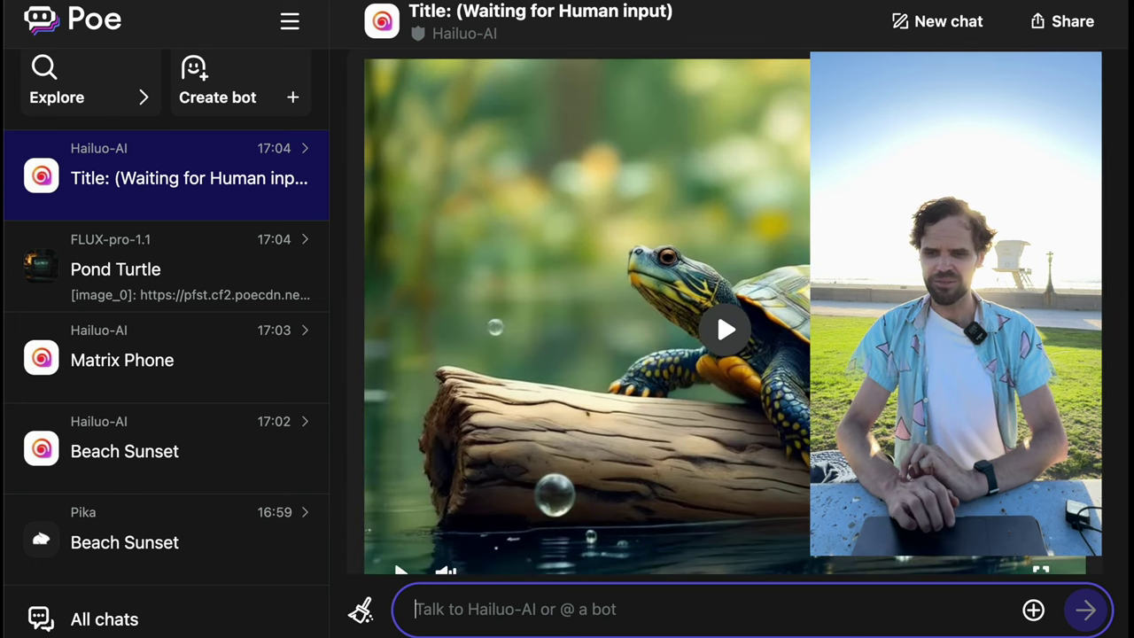
pyautogui.doubleClick(394, 503)
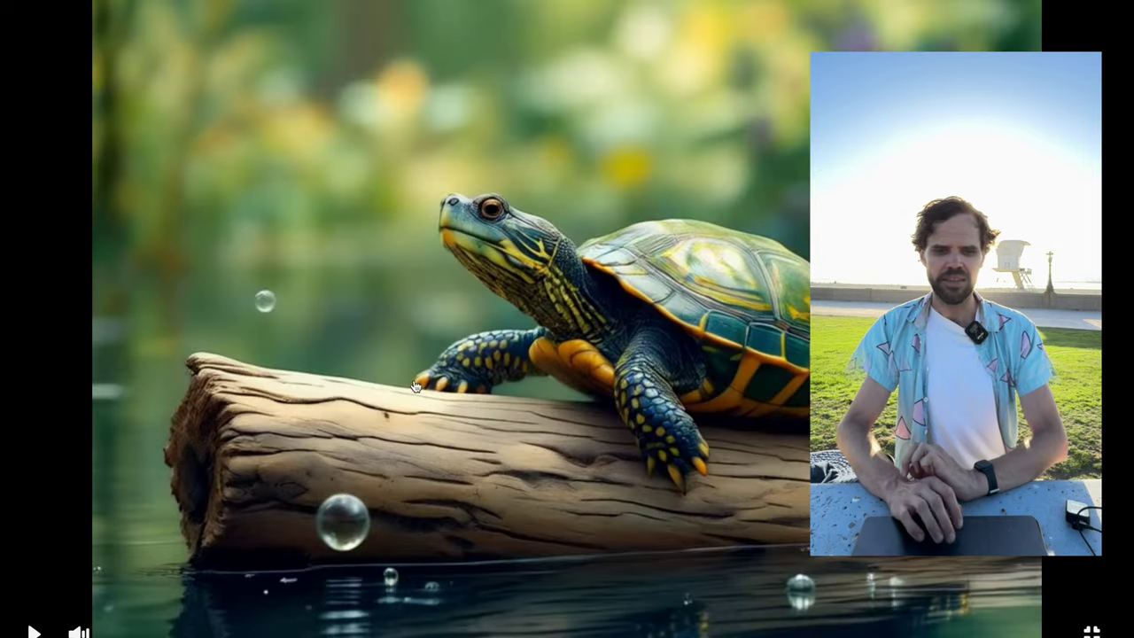
pyautogui.click(33, 631)
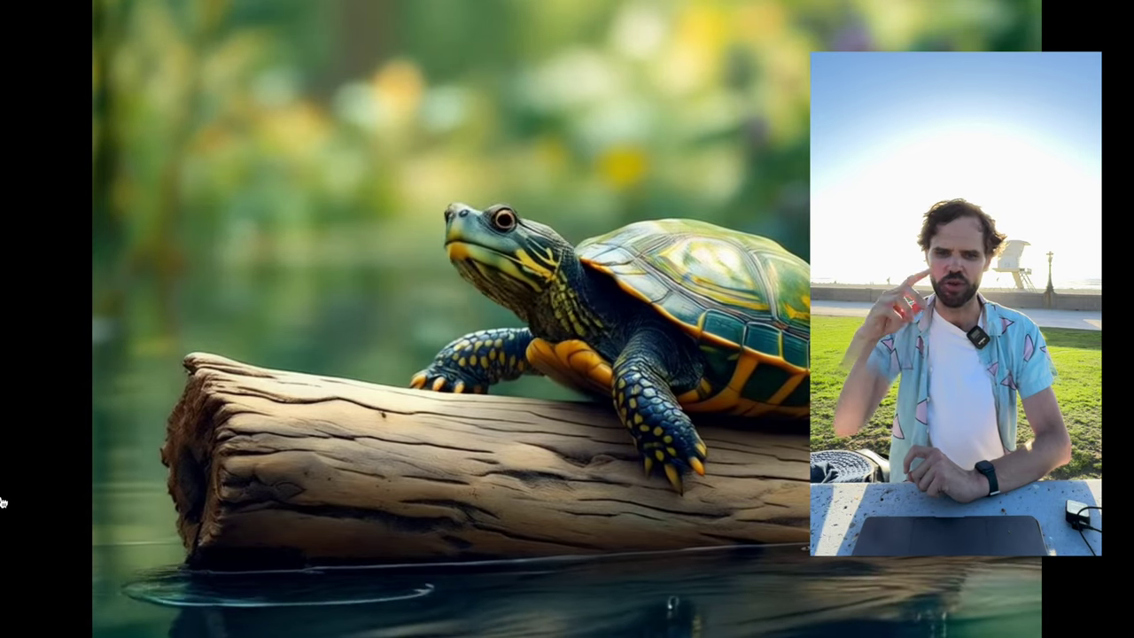
pyautogui.moveTo(2, 518)
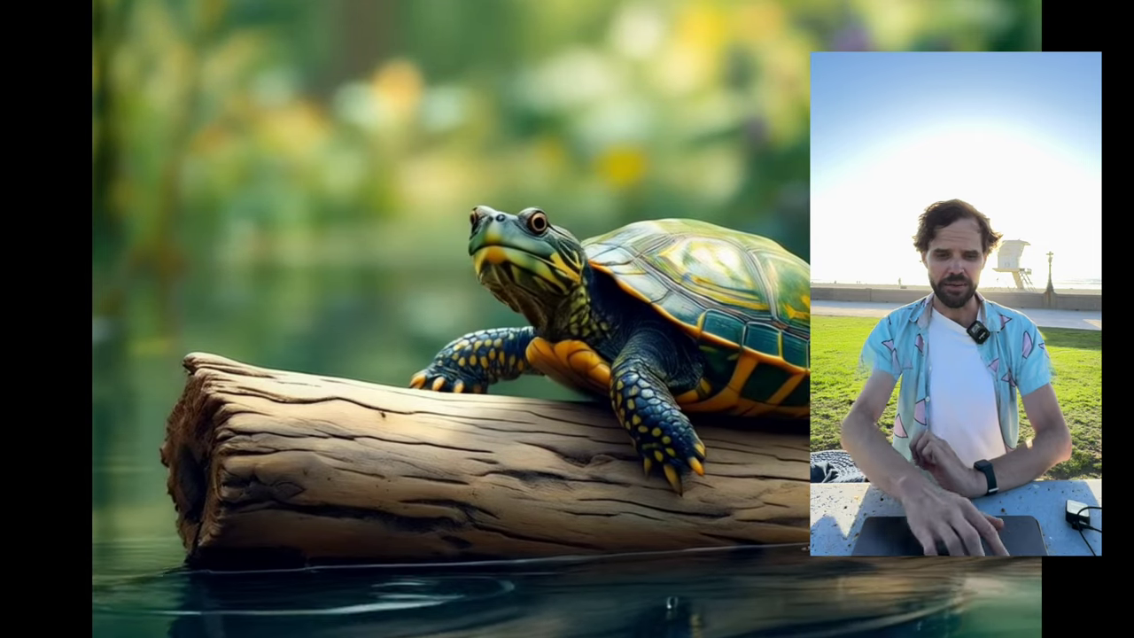
pyautogui.press('Escape')
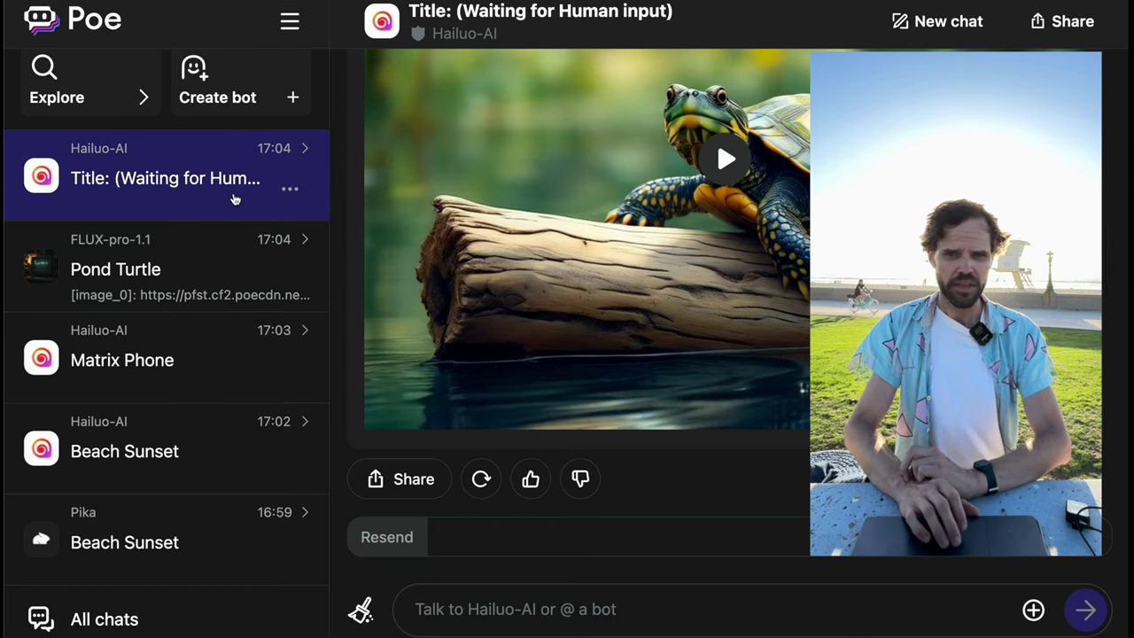
# Step: Play the Matrix Phone chat's close-up keyboard-typing video full screen, then exit full screen
pyautogui.scroll(1, 235, 197)
pyautogui.scroll(5, 560, 290)
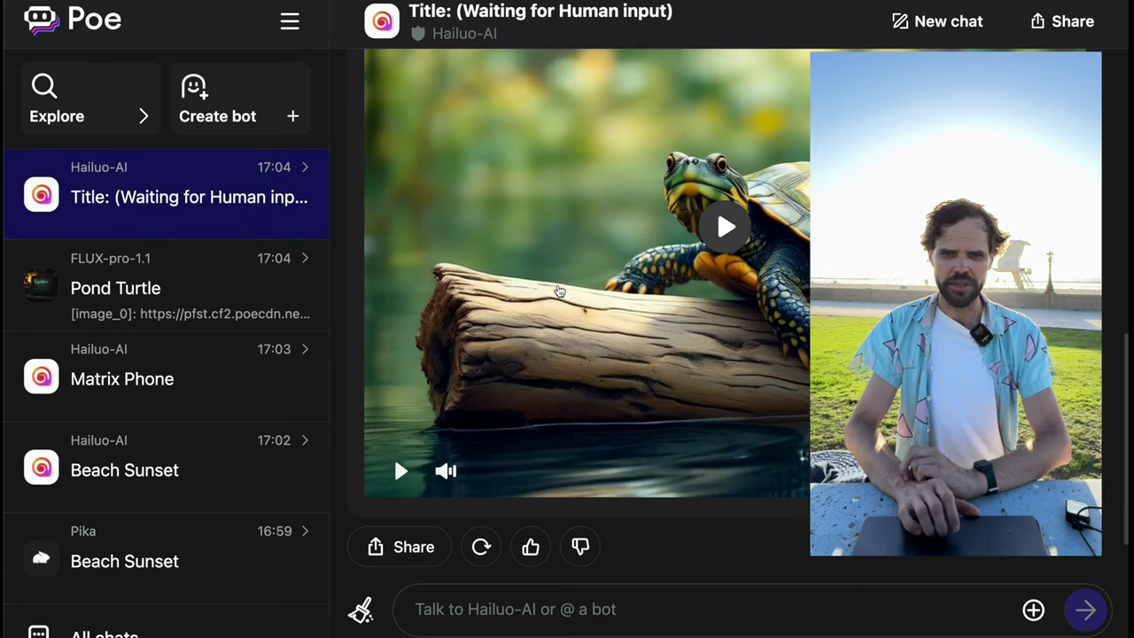
pyautogui.scroll(-3, 559, 291)
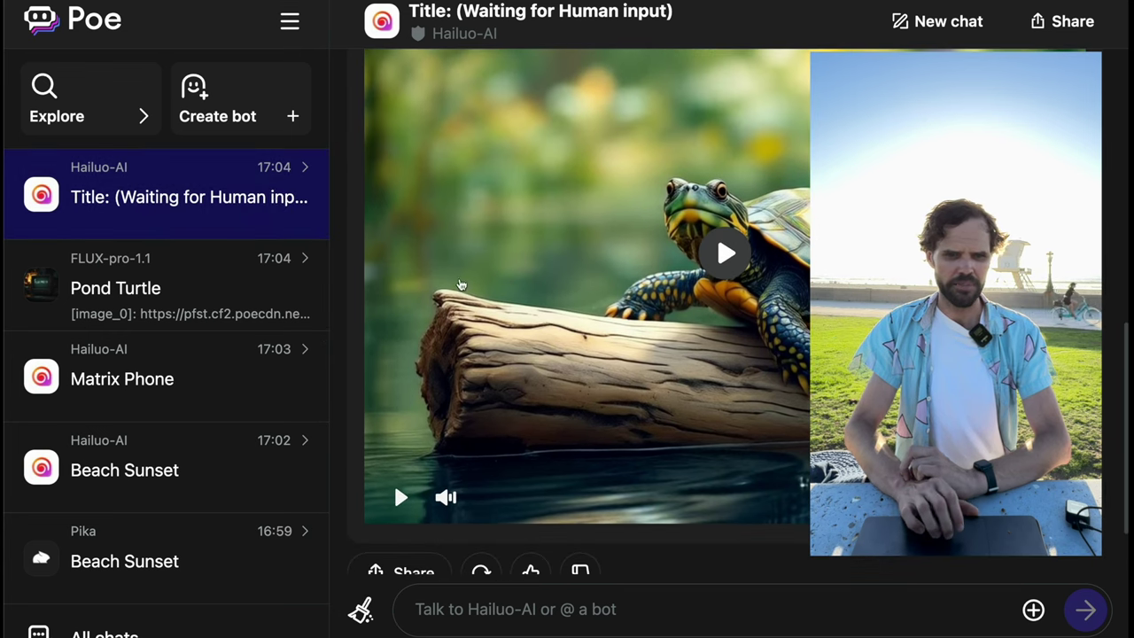
pyautogui.click(138, 388)
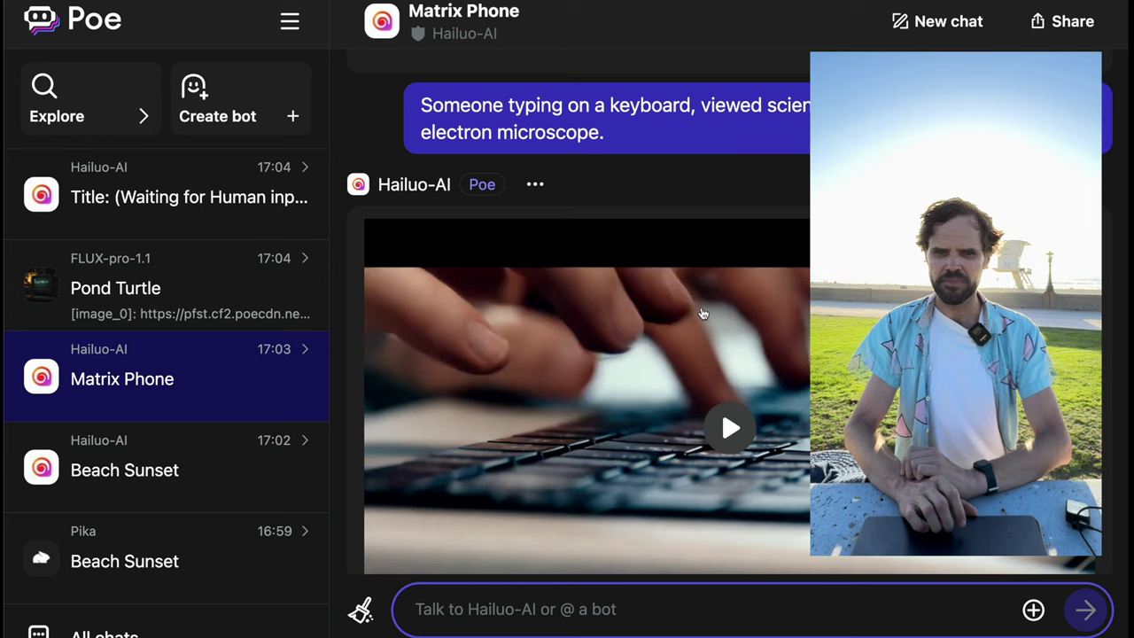
pyautogui.scroll(-1, 709, 345)
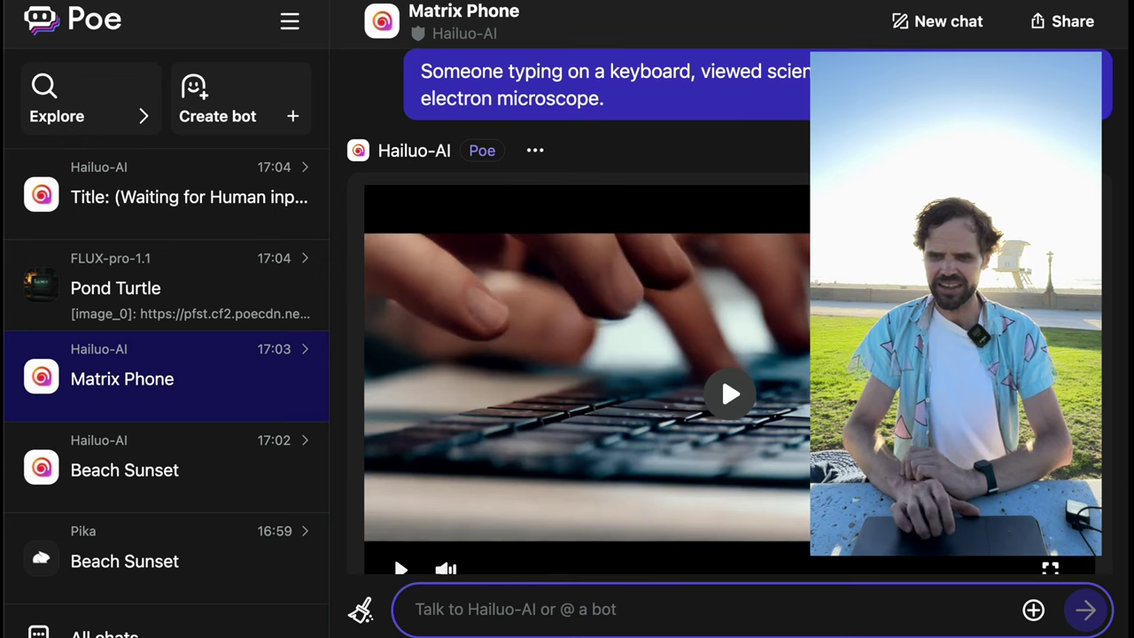
pyautogui.scroll(-2, 709, 355)
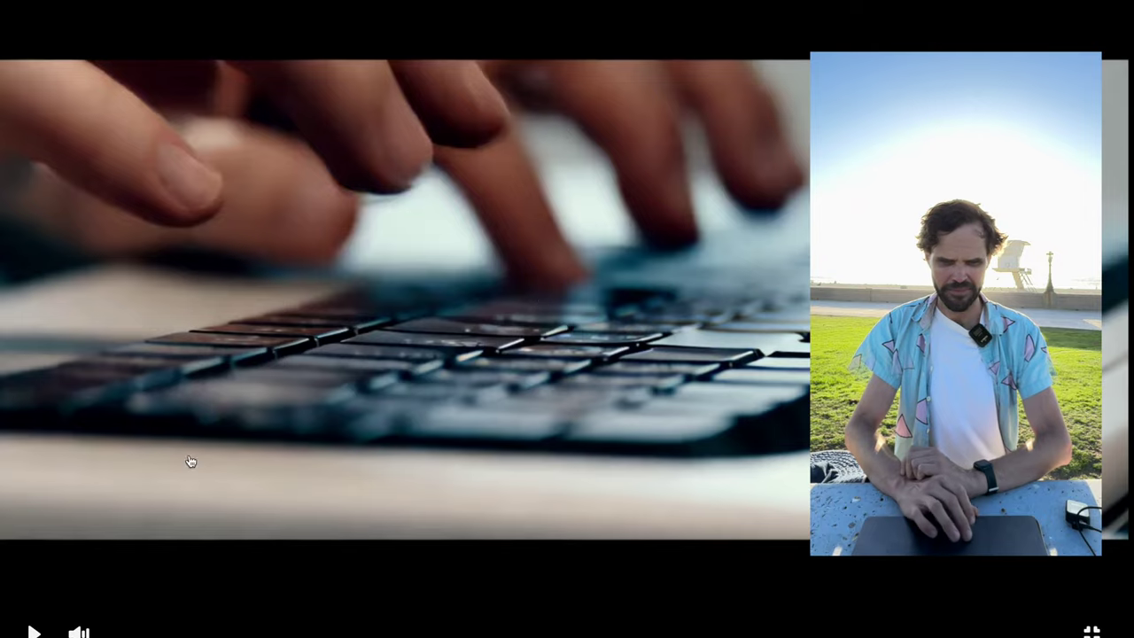
pyautogui.click(33, 630)
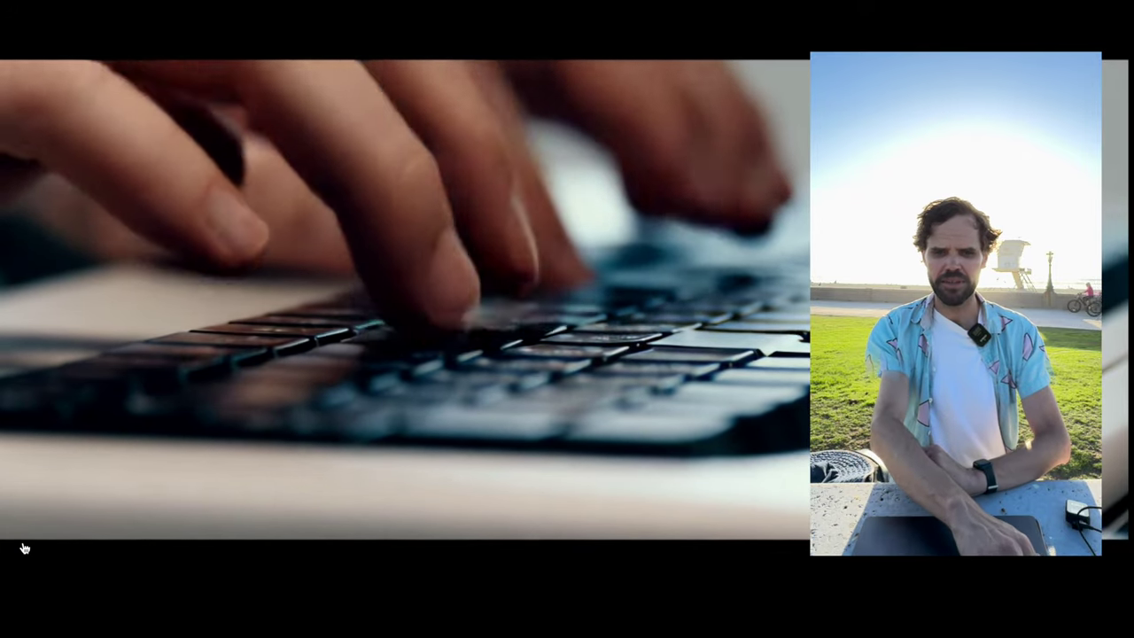
pyautogui.press('Escape')
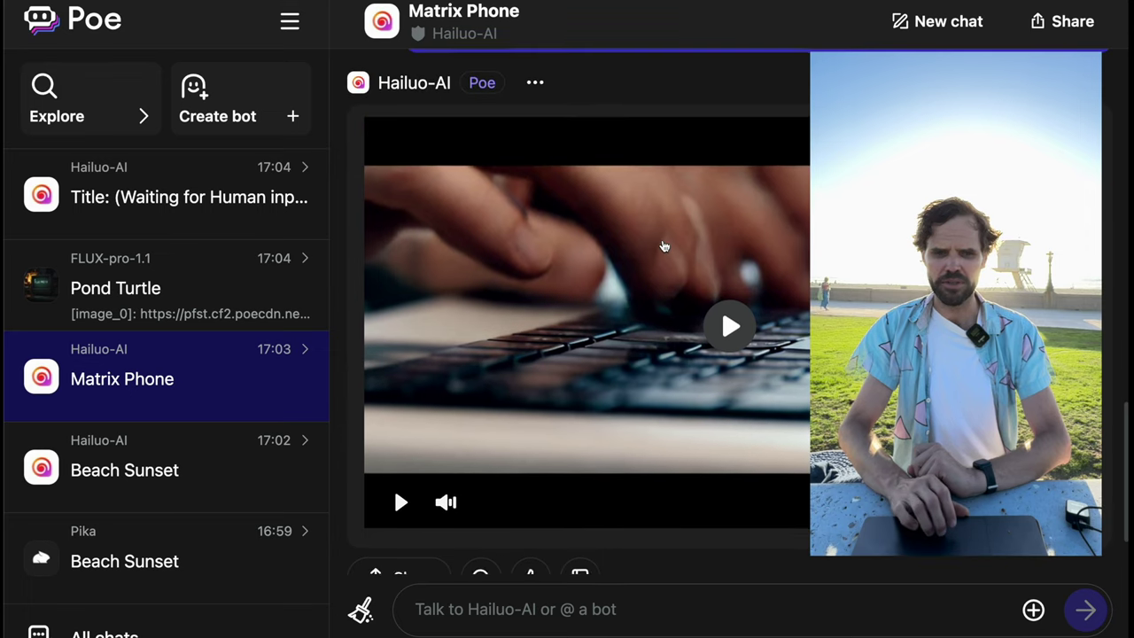
# Step: Watch the Beach Sunset chat's Hollywood palm, observatory and blimp video full screen
pyautogui.click(188, 468)
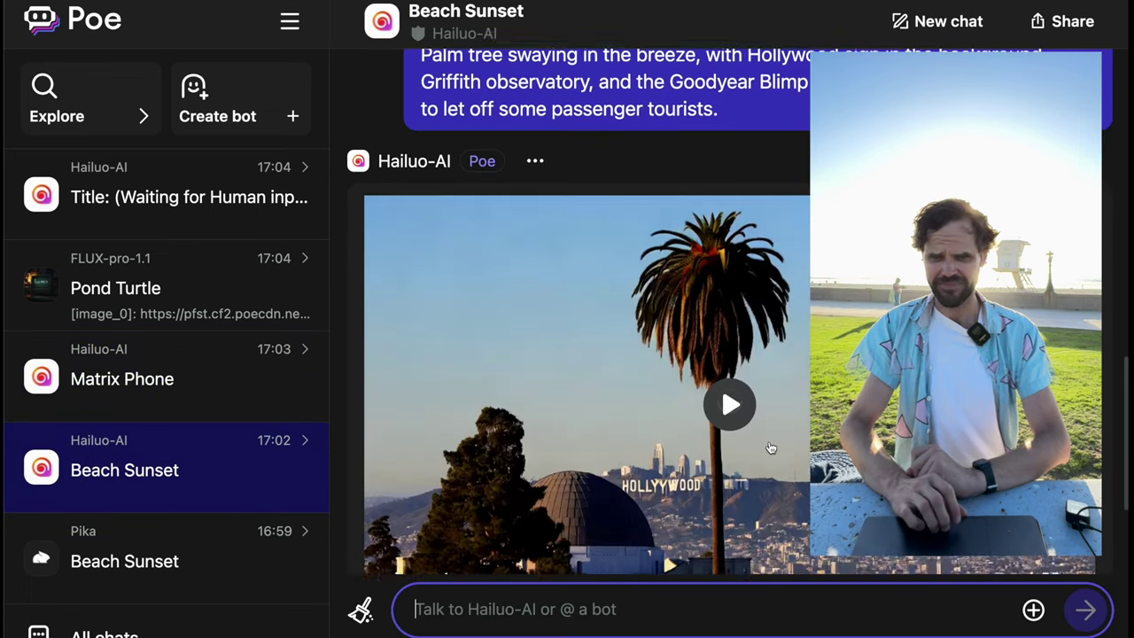
pyautogui.doubleClick(771, 447)
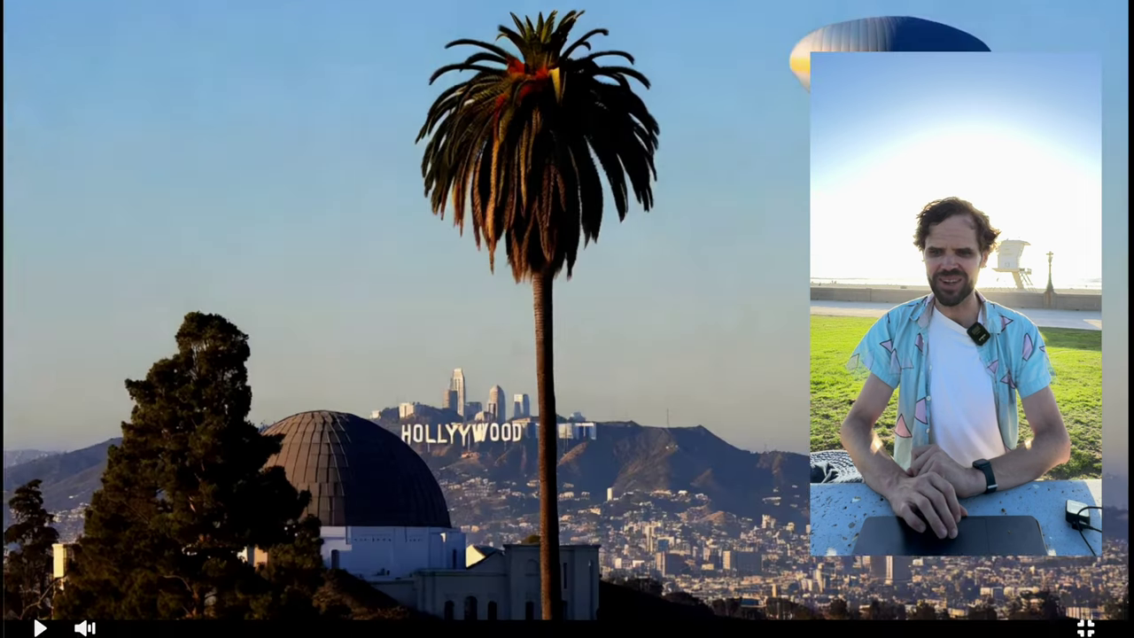